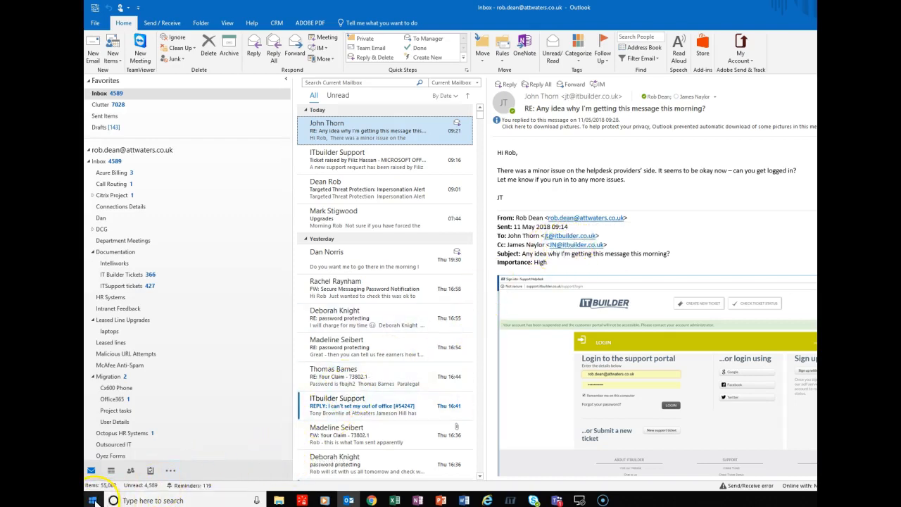
Step: Expand the 7-Zip folder in the Start menu's app list, then close Start
left_click(94, 501)
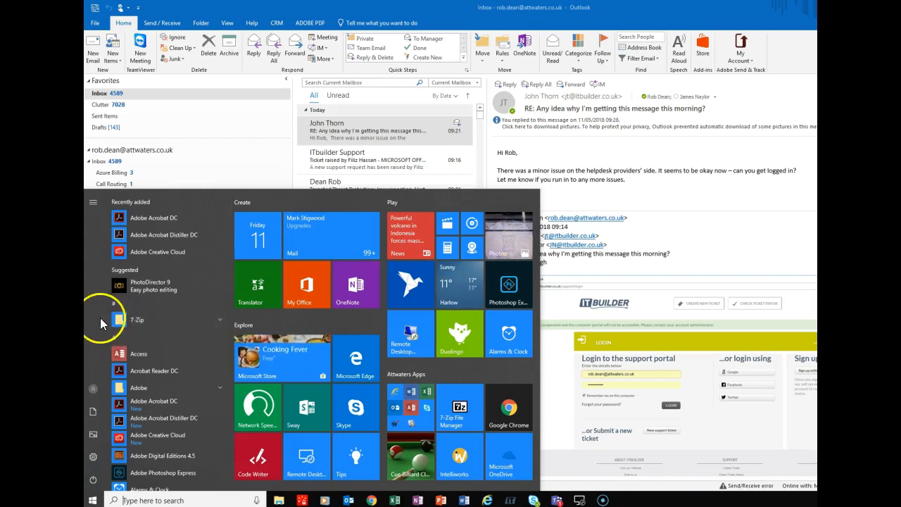
scroll(161, 353, "down", 8)
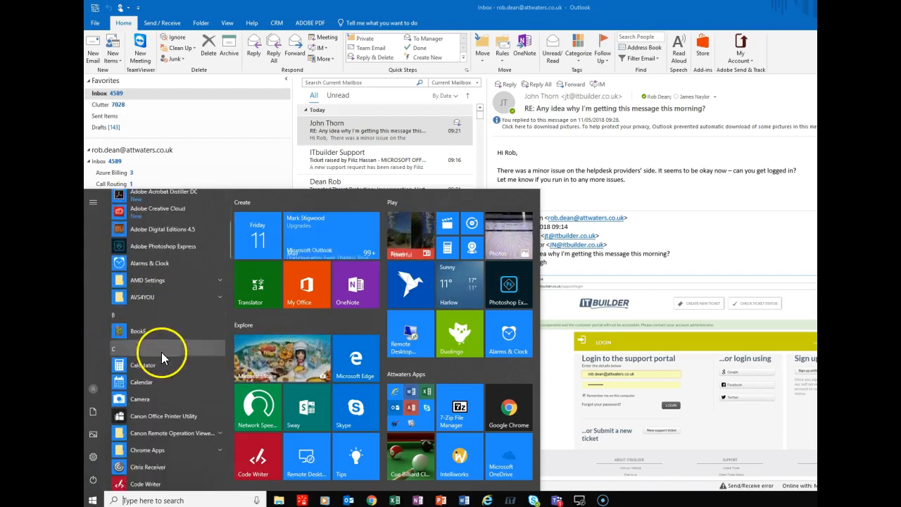
scroll(160, 351, "up", 8)
scroll(160, 347, "up", 1)
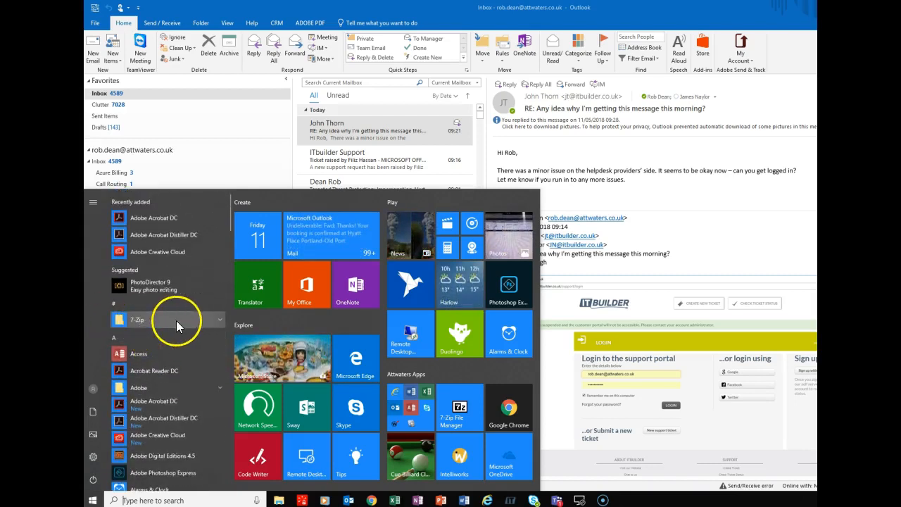
left_click(216, 320)
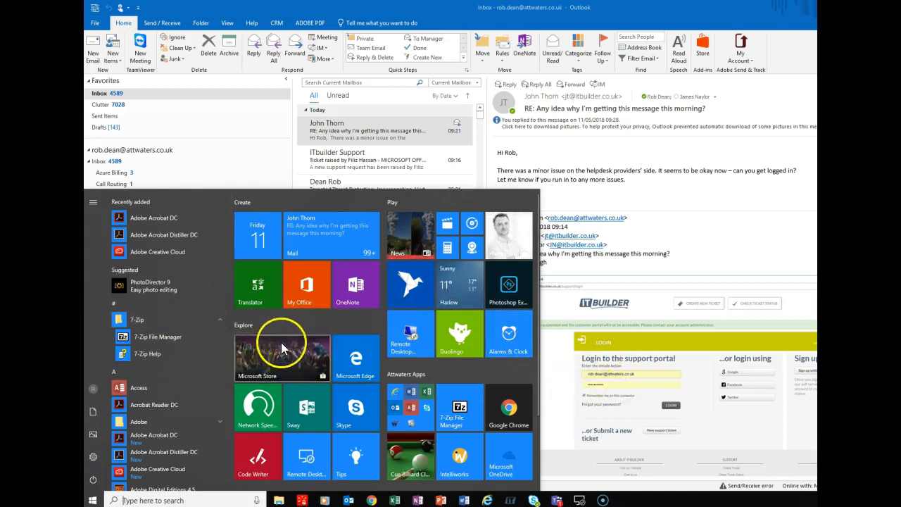
left_click(673, 224)
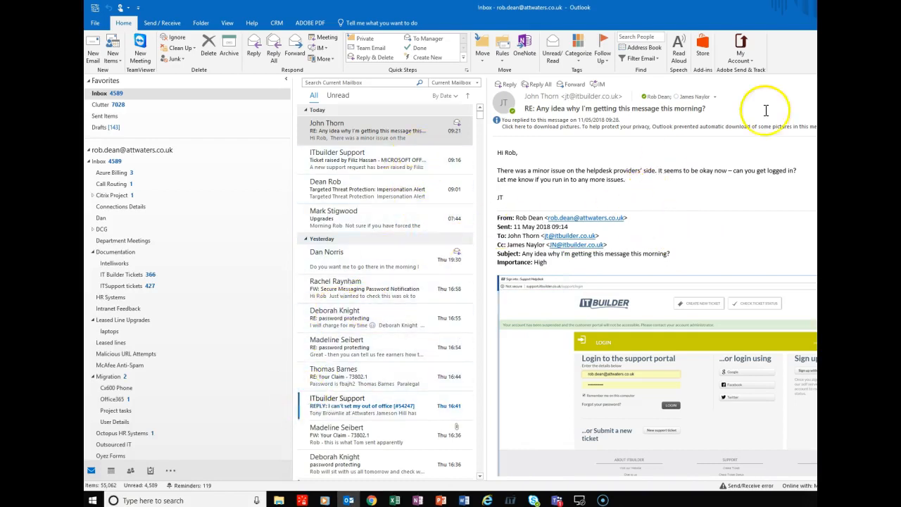
Step: Minimize Outlook and two other open windows
left_click(900, 7)
left_click(900, 7)
left_click(900, 8)
Step: Clear the desktop and select the Overtime, Travel Expenses and Turnover spreadsheets
left_click(900, 7)
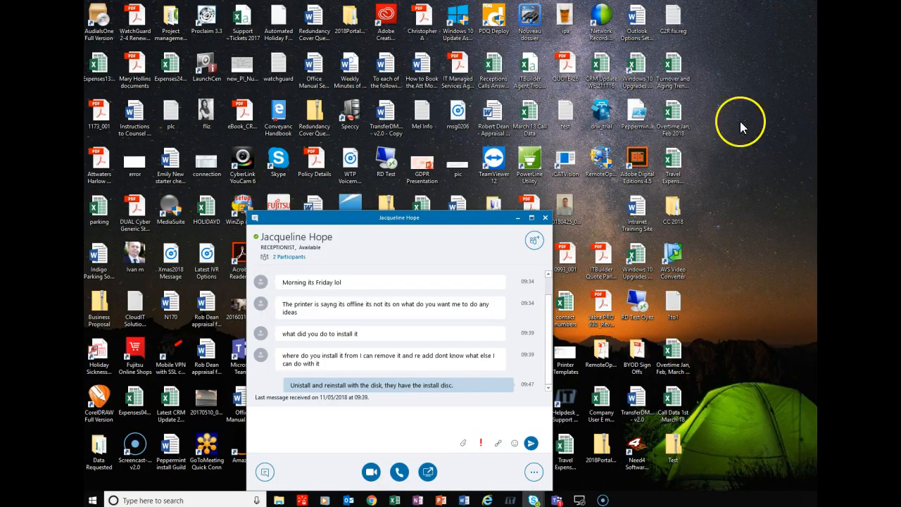
left_click_drag(448, 222, 437, 39)
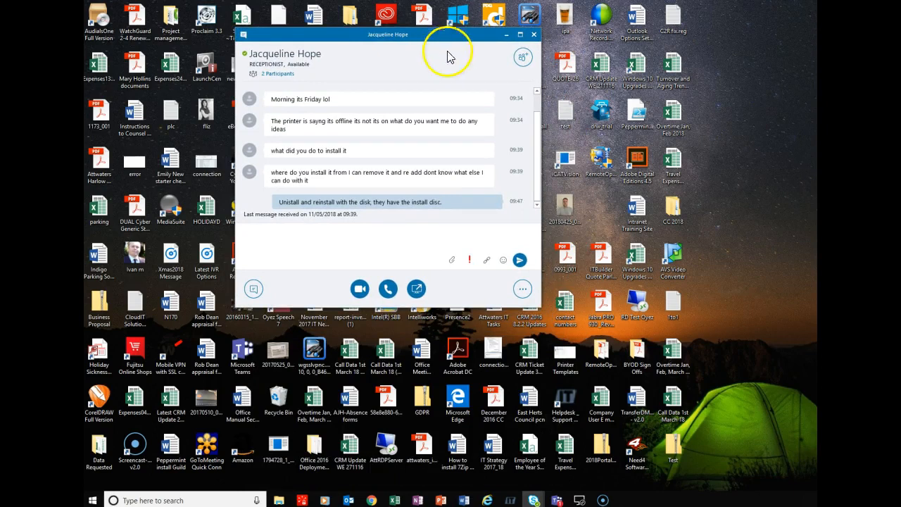
left_click(680, 112)
left_click(670, 162, "ctrl")
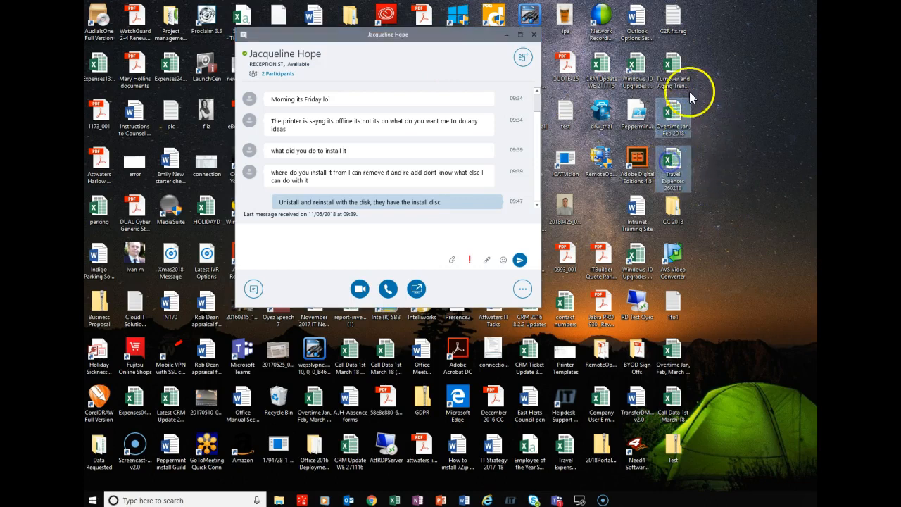
left_click(680, 71, "ctrl")
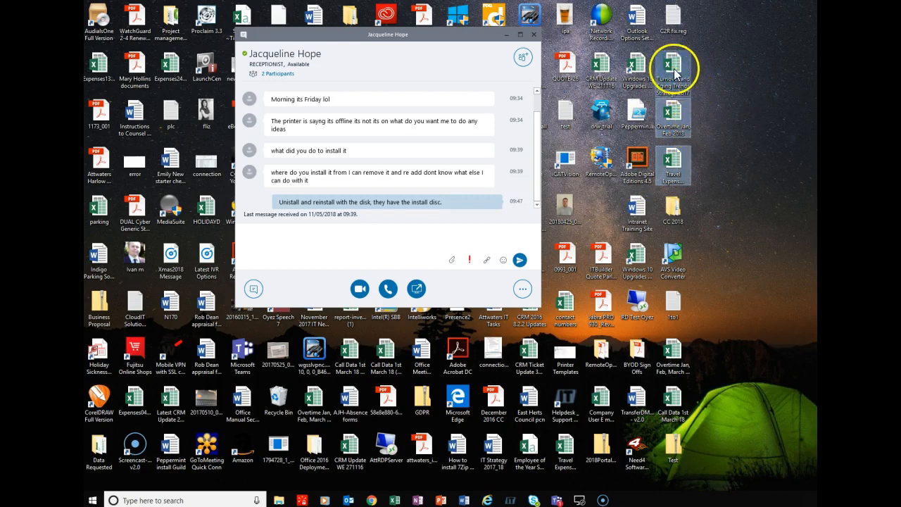
Step: Open 7-Zip's Add to archive dialog for the three selected spreadsheets
right_click(673, 67)
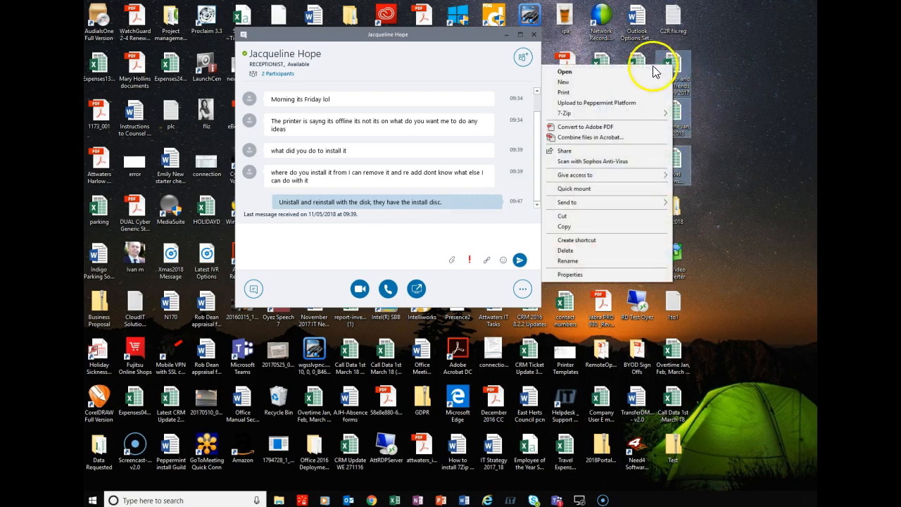
mouse_move(566, 117)
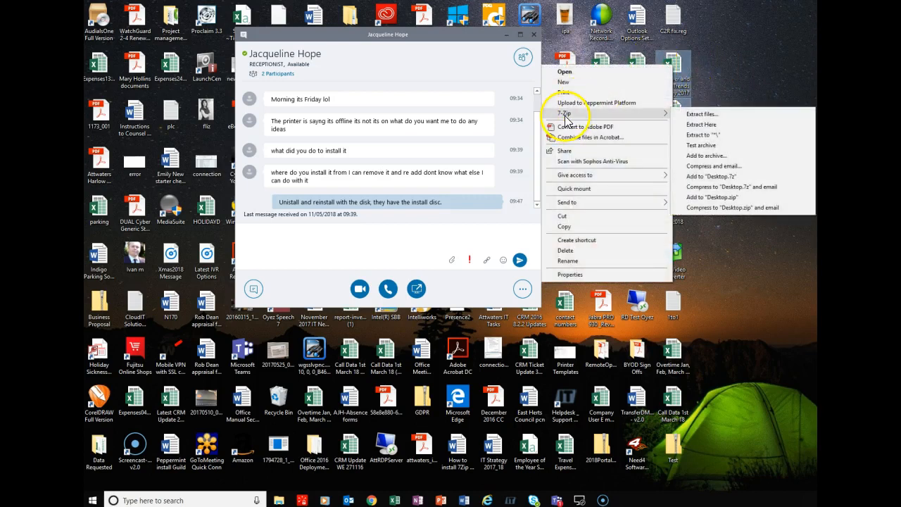
left_click(694, 156)
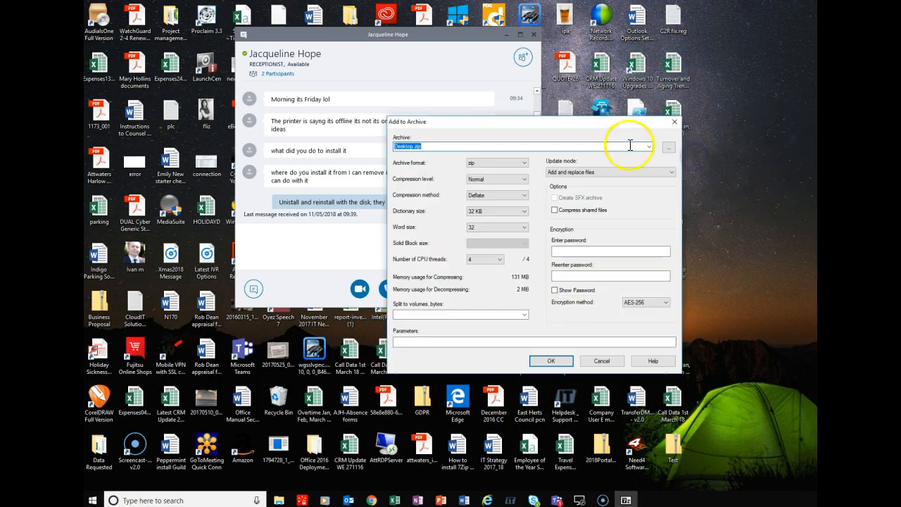
Step: Name the archive Test1.zip, set a password with AES-256 encryption, and create it
left_click(413, 148)
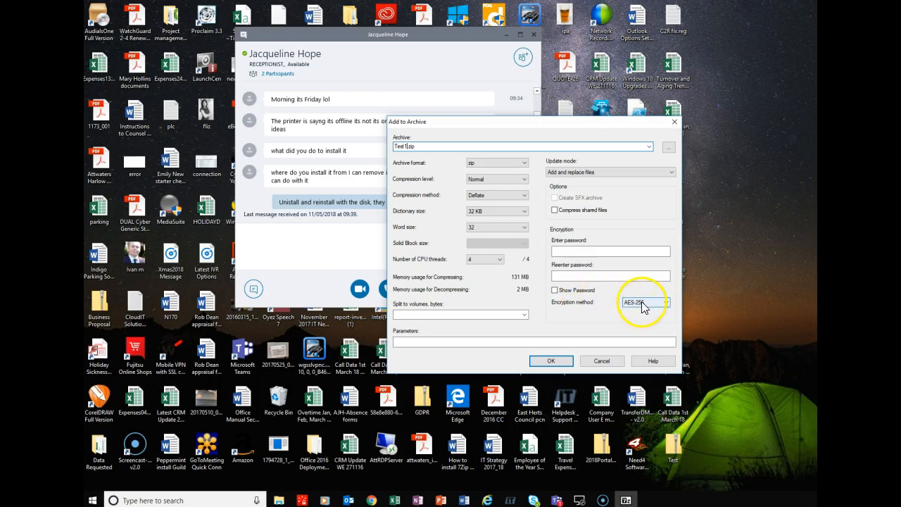
left_click(569, 251)
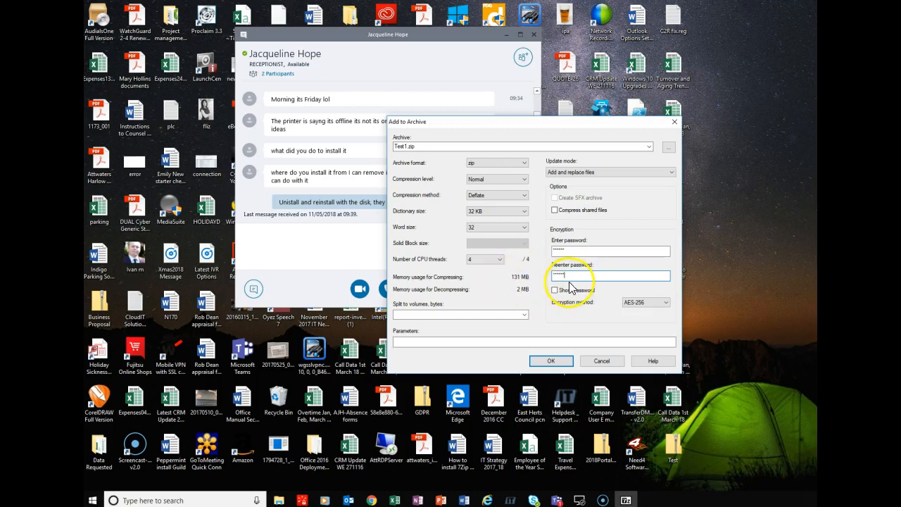
left_click(551, 360)
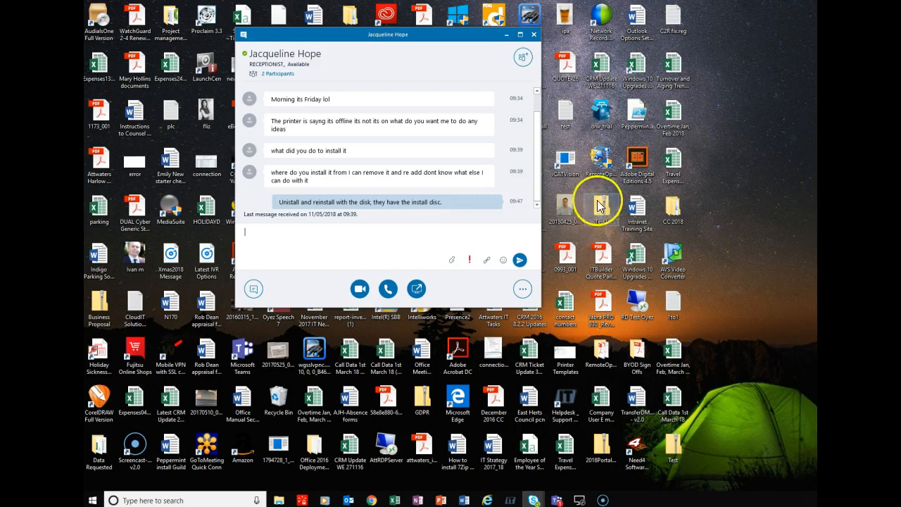
left_click(349, 500)
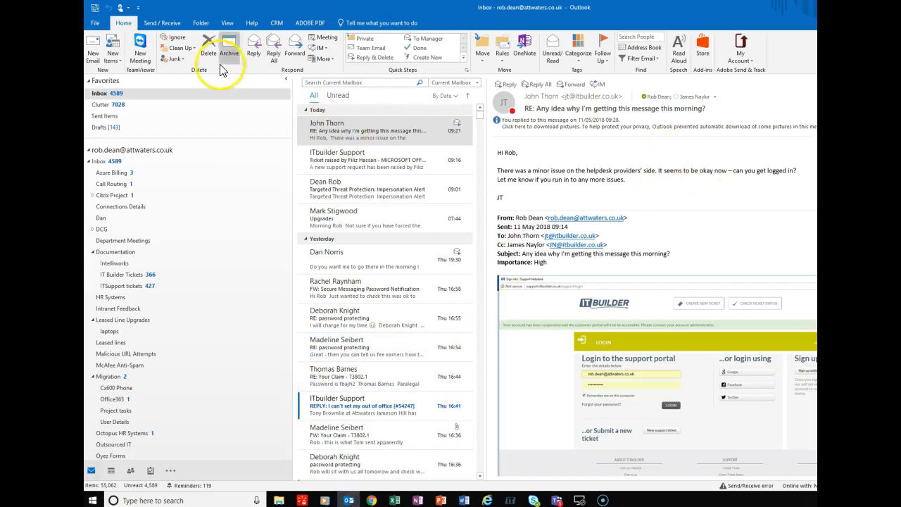
Step: Start a new email and pick the recipient from the autocomplete suggestions
left_click(94, 48)
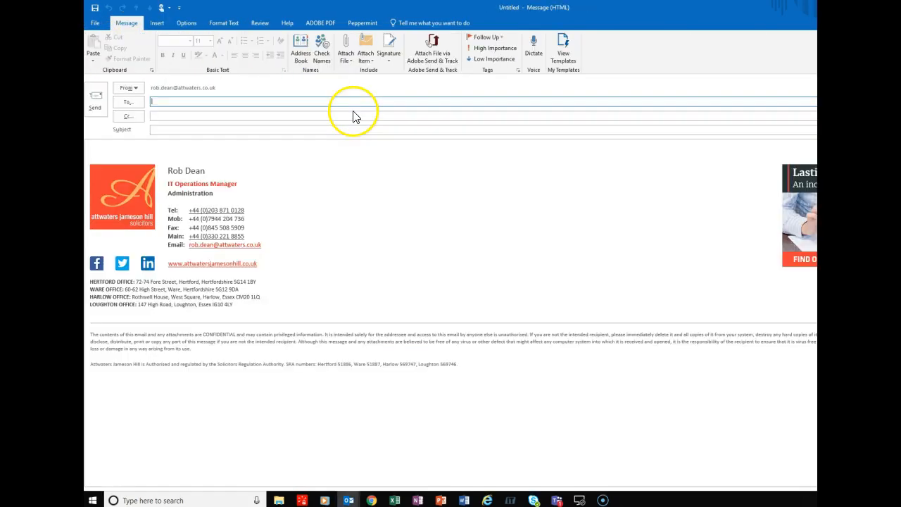
type("rob")
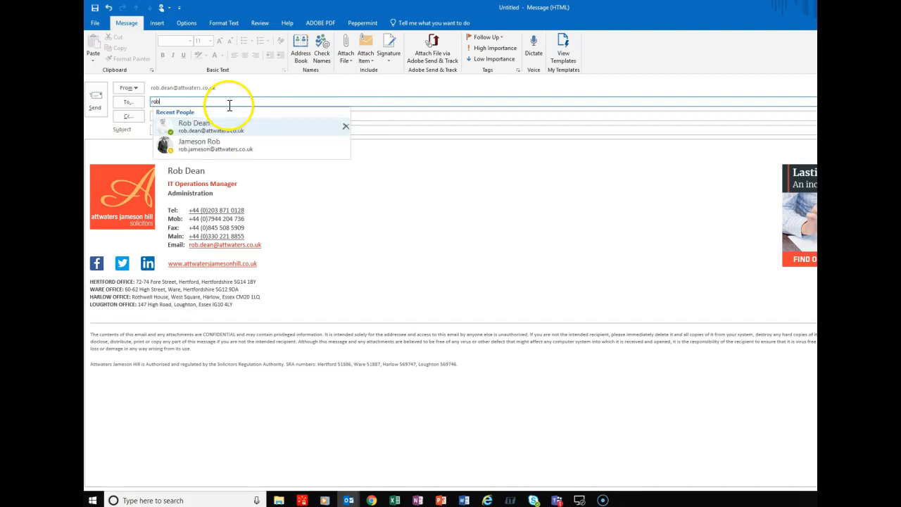
left_click(208, 132)
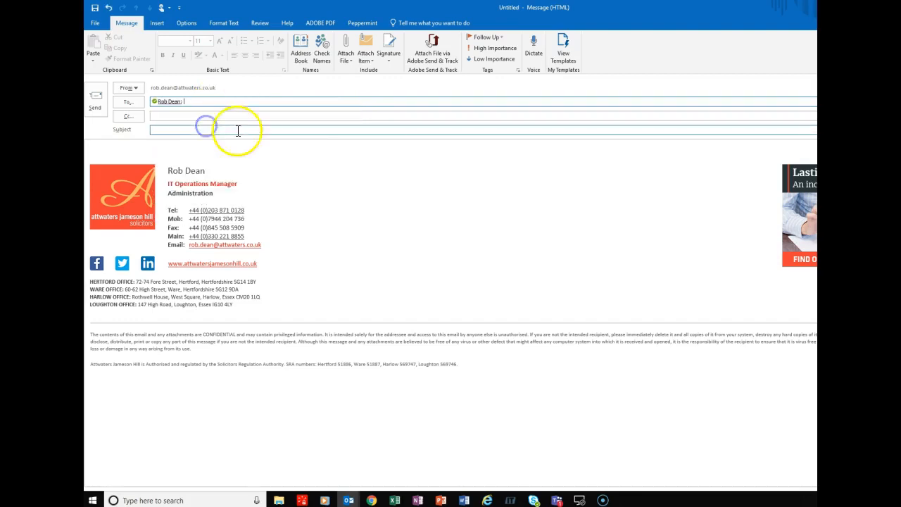
Step: Attach Test1.zip (12 MB) from the Desktop to the message
left_click(348, 43)
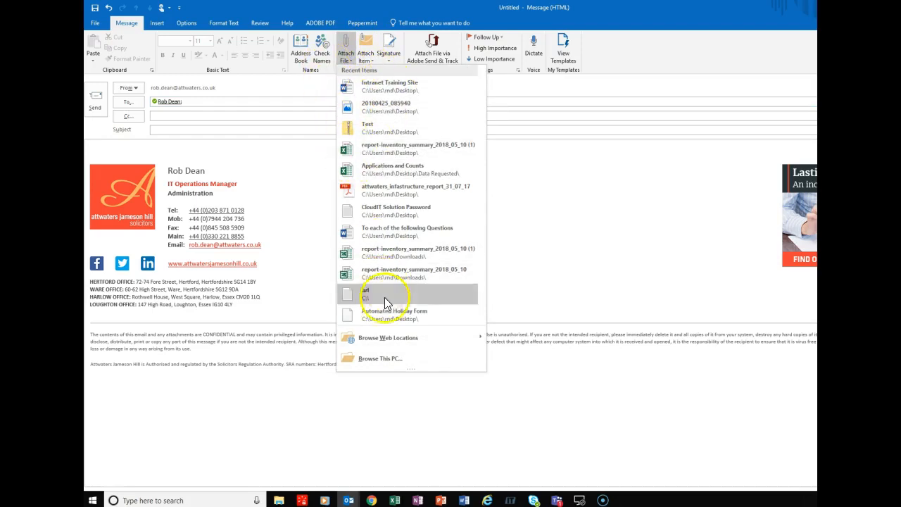
left_click(383, 359)
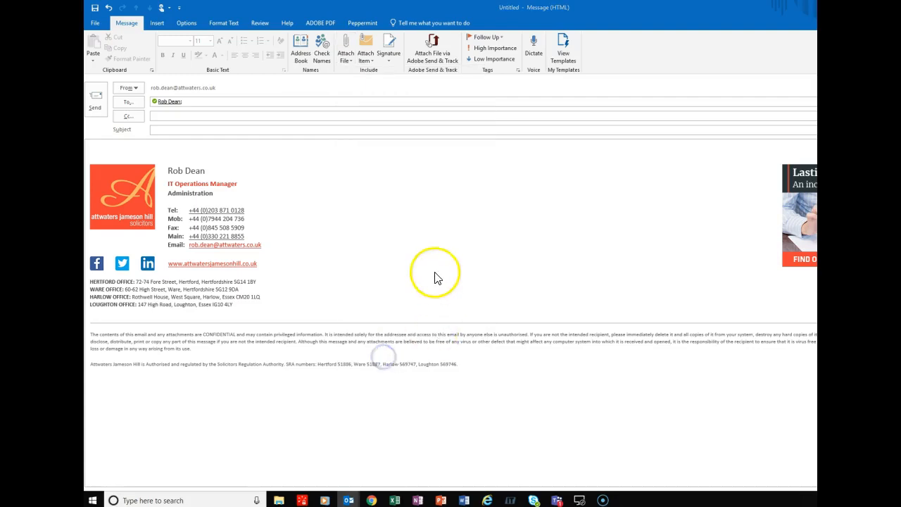
left_click(120, 74)
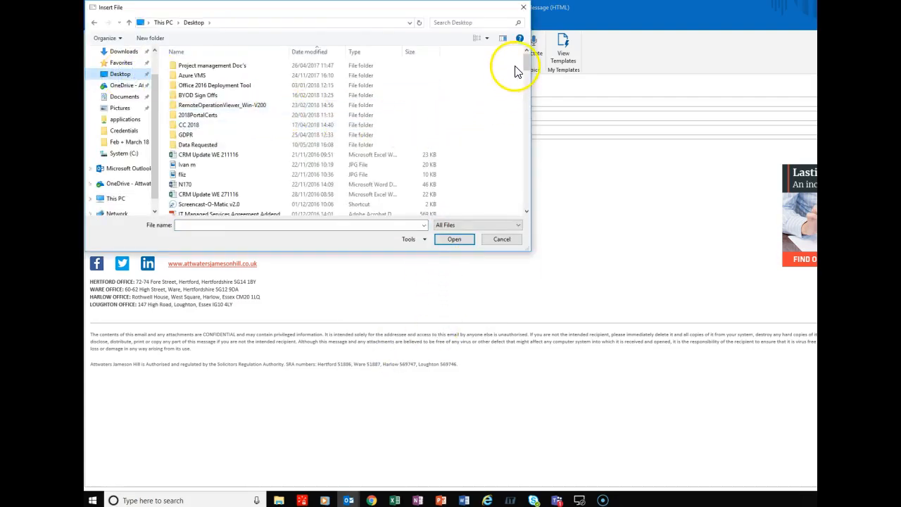
left_click_drag(525, 63, 520, 204)
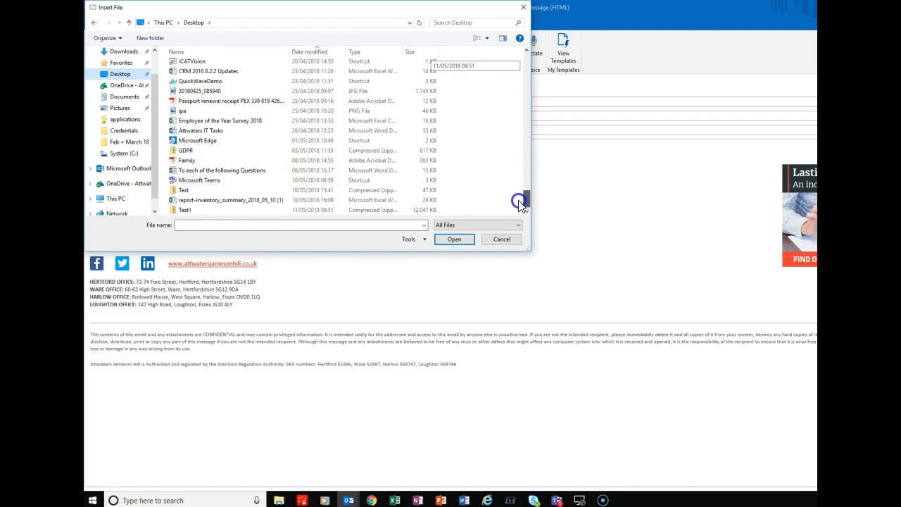
left_click(194, 211)
left_click(440, 238)
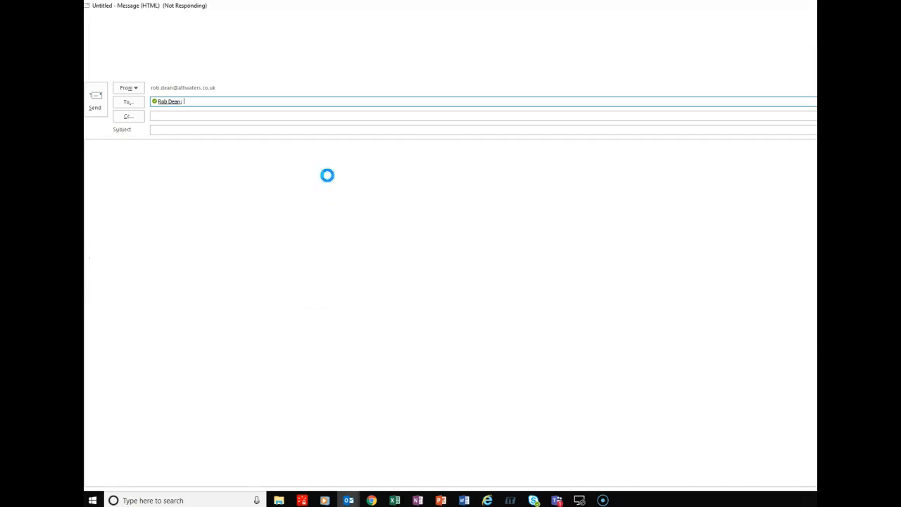
left_click(537, 261)
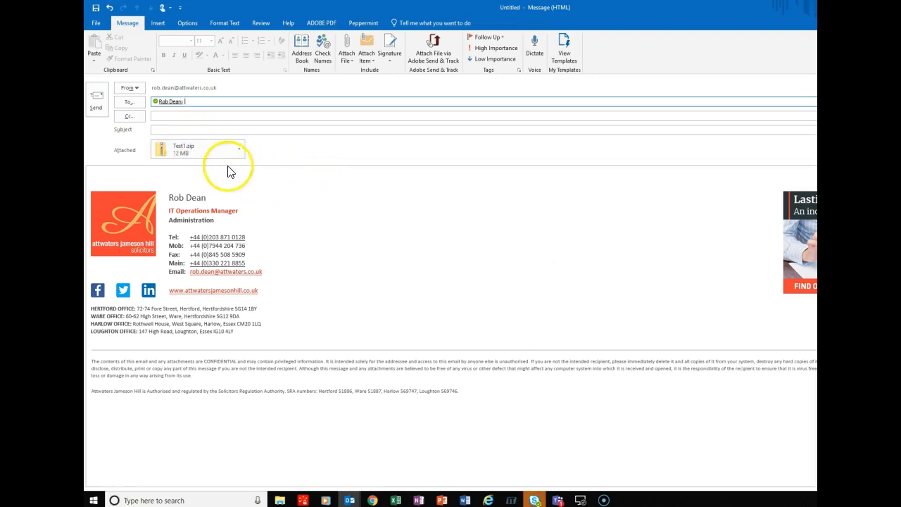
Step: Give the email subject 'Test password protected folder' and body 'Please find attached.', then send it
left_click(184, 130)
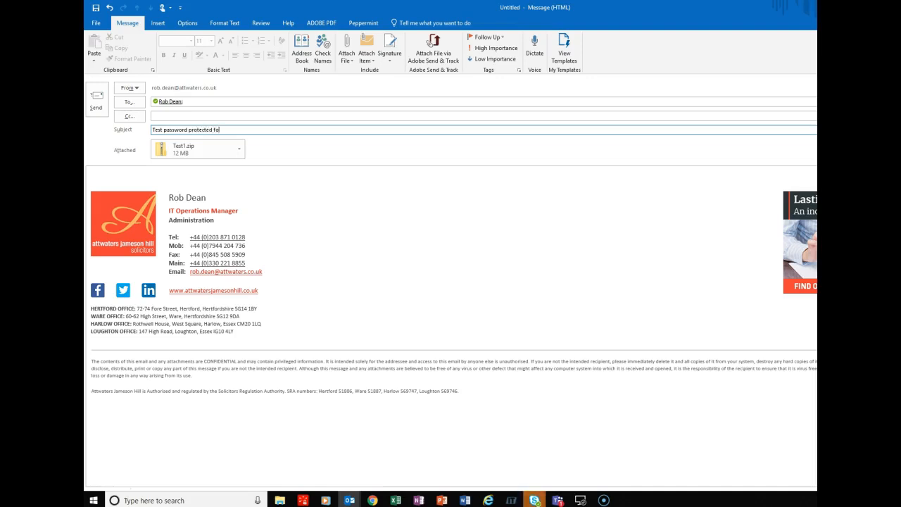
left_click(162, 174)
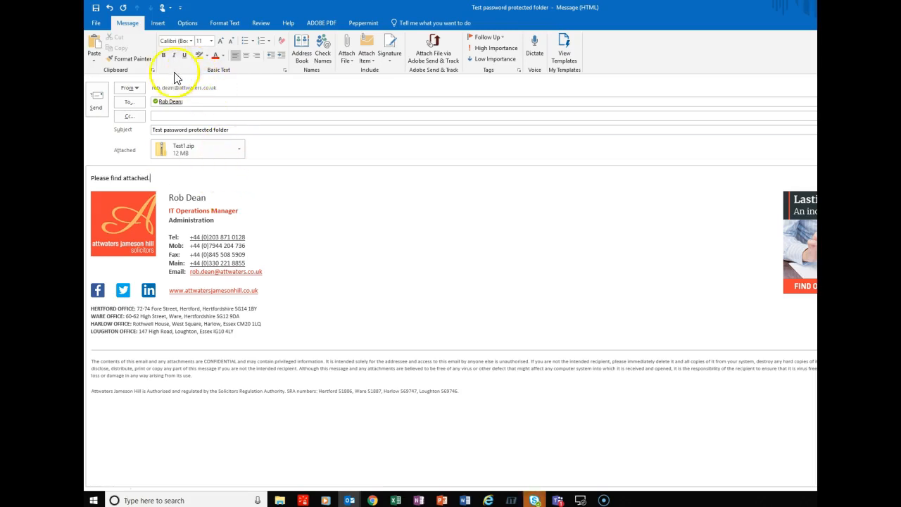
left_click(190, 130)
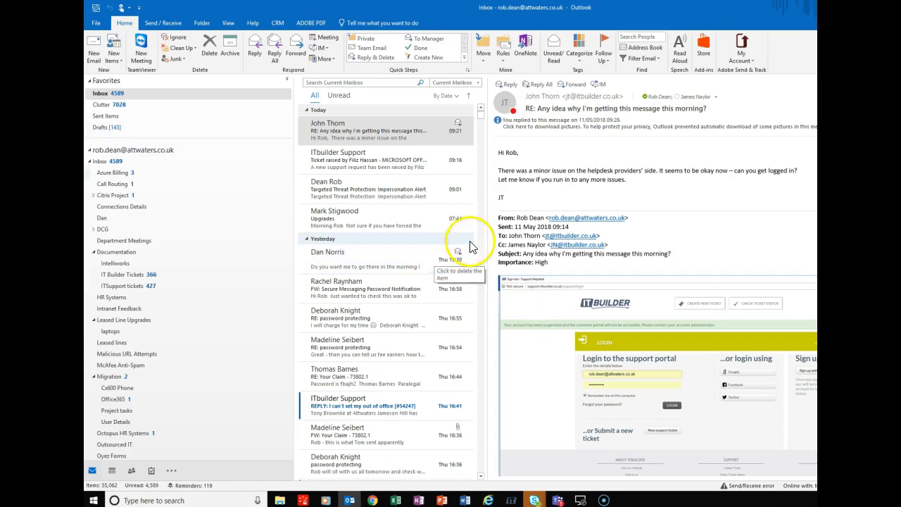
Step: Open the received 'Test password protected folder' email and its Test1.zip attachment
left_click(461, 199)
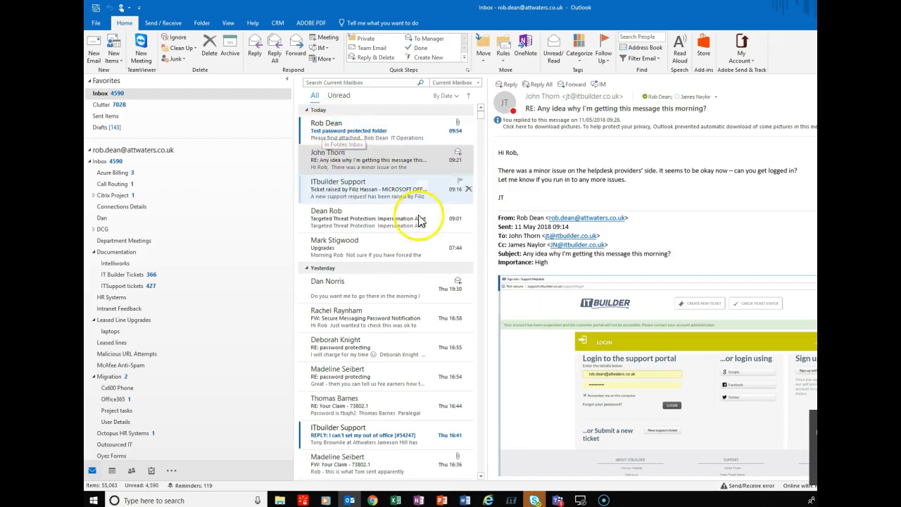
left_click(354, 136)
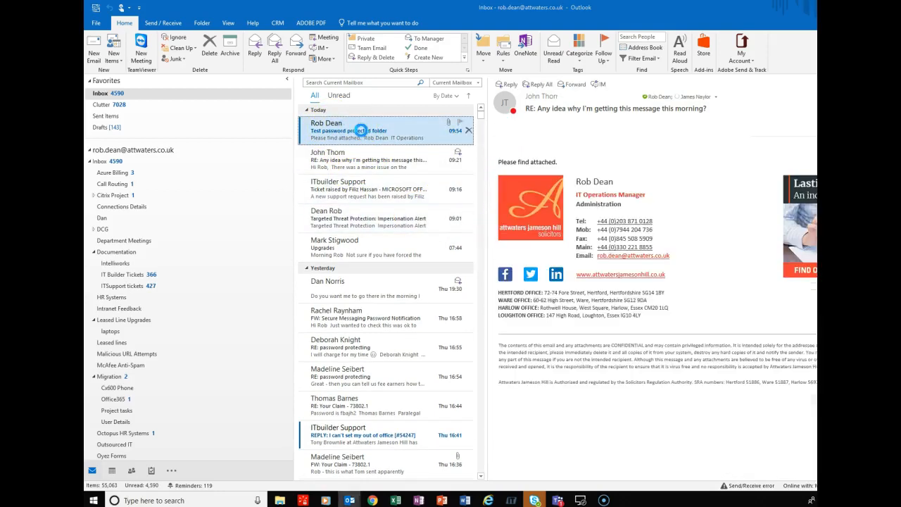
double_click(361, 135)
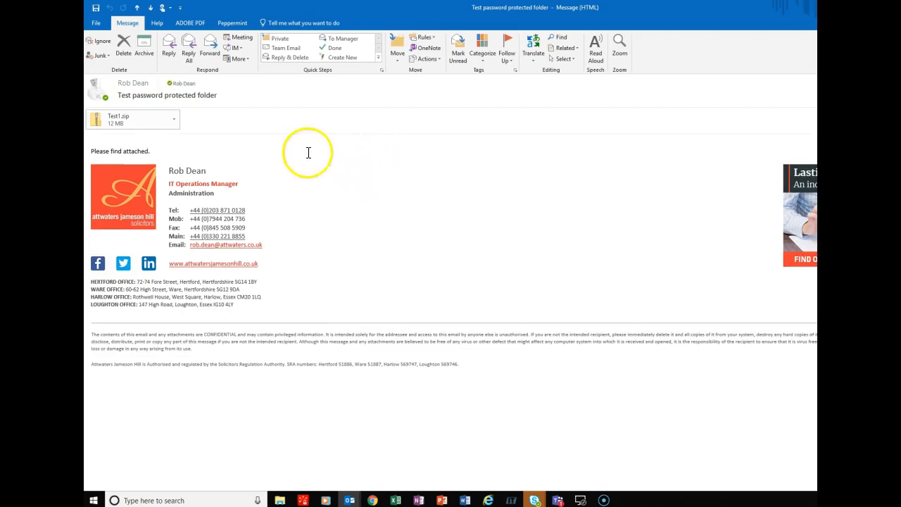
left_click(136, 125)
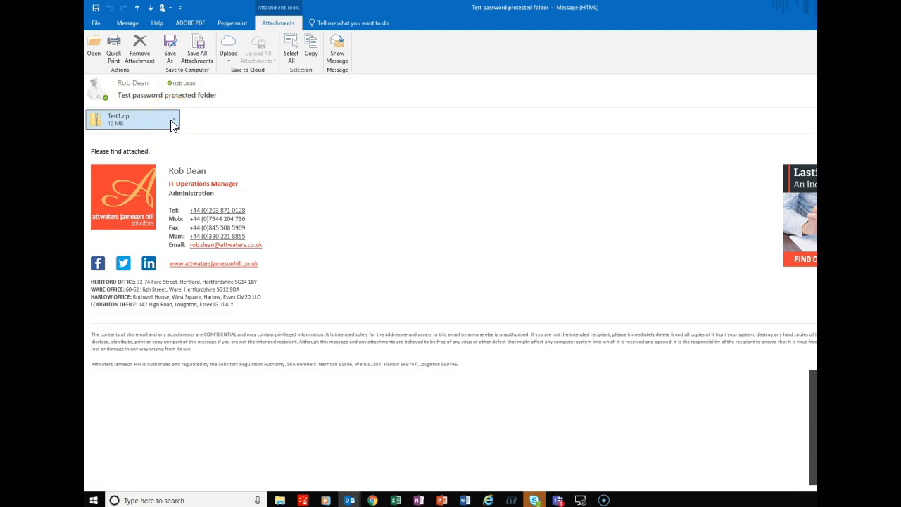
double_click(128, 124)
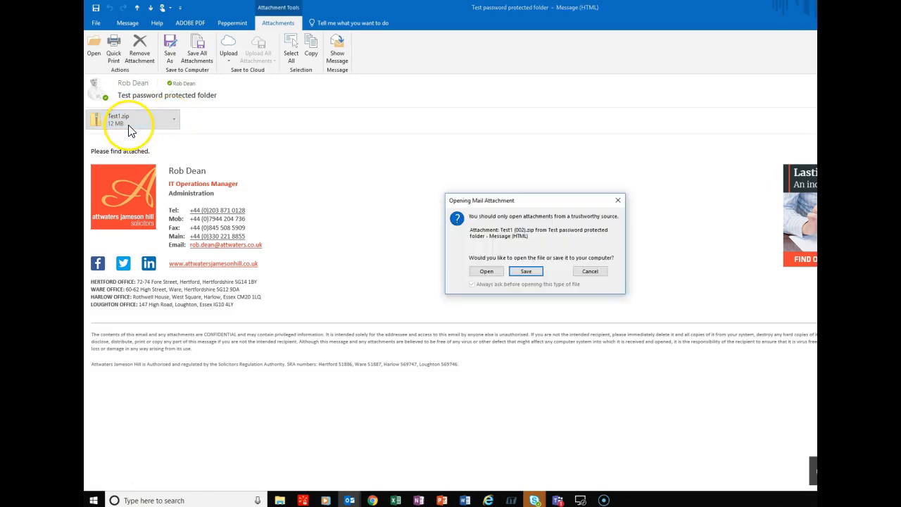
left_click(492, 280)
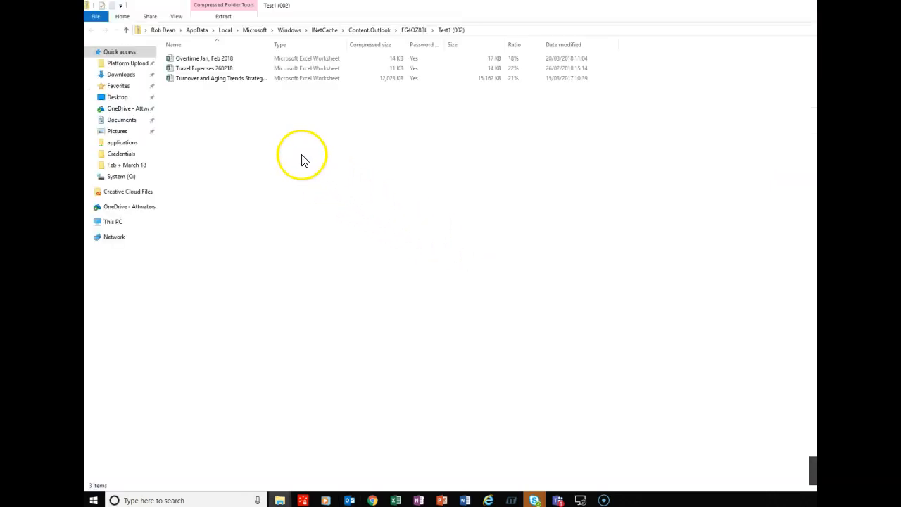
double_click(193, 61)
left_click(591, 255)
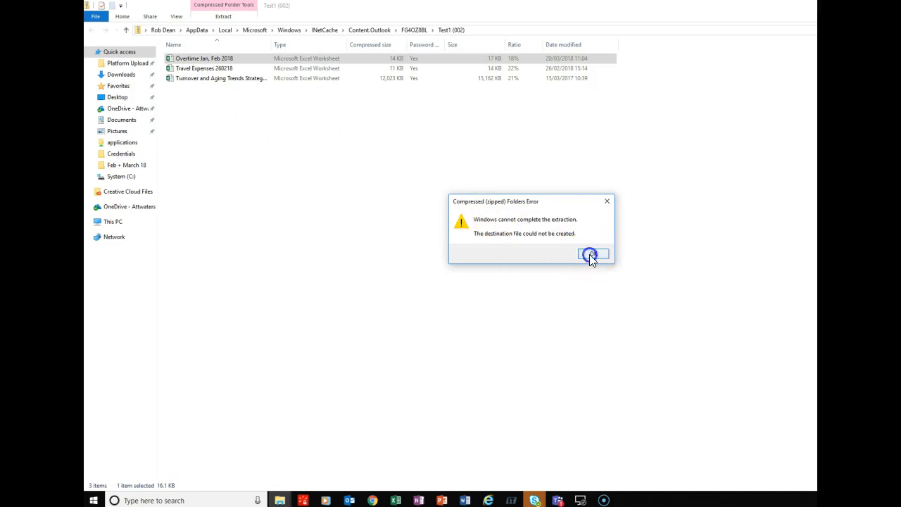
double_click(197, 68)
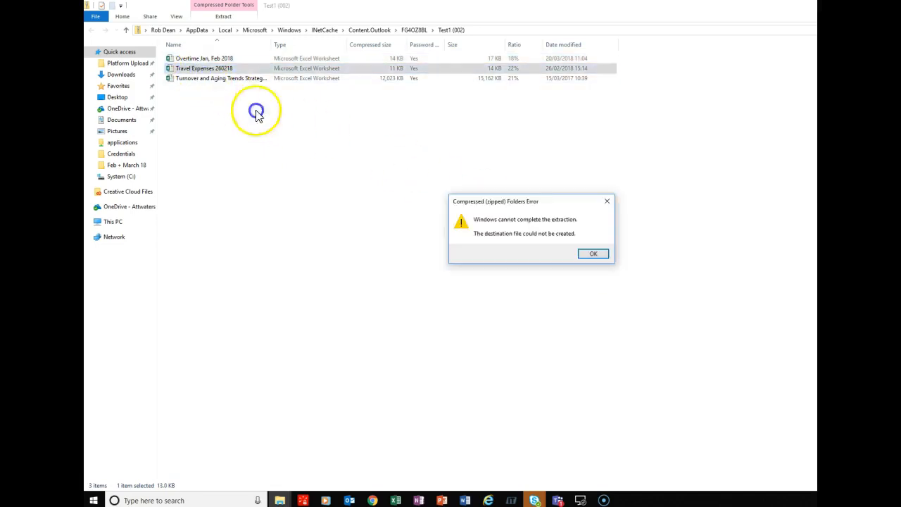
left_click(589, 256)
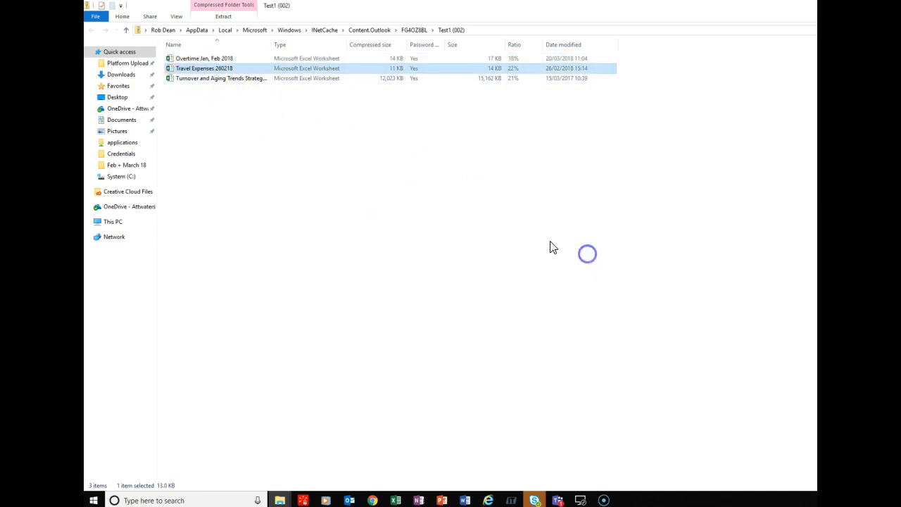
double_click(202, 82)
left_click(593, 255)
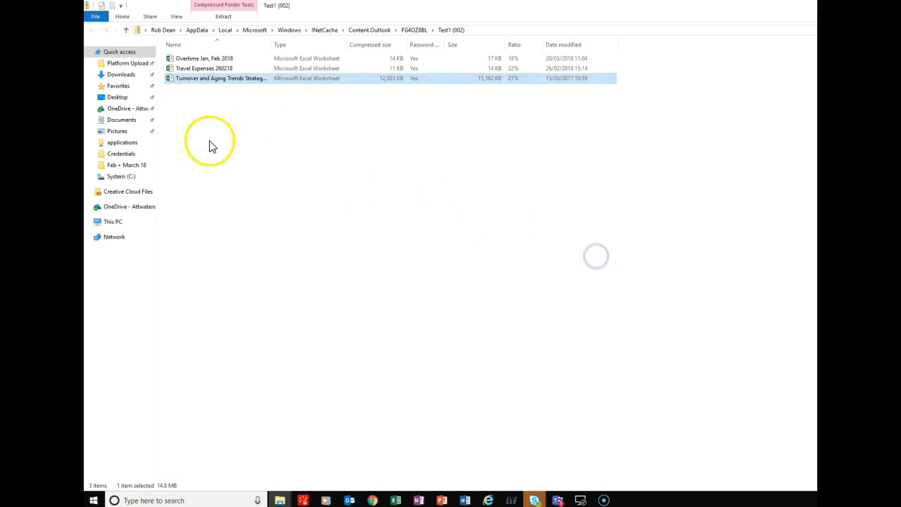
Step: Save the Test1.zip attachment as Test1 in the Downloads folder
left_click(813, 6)
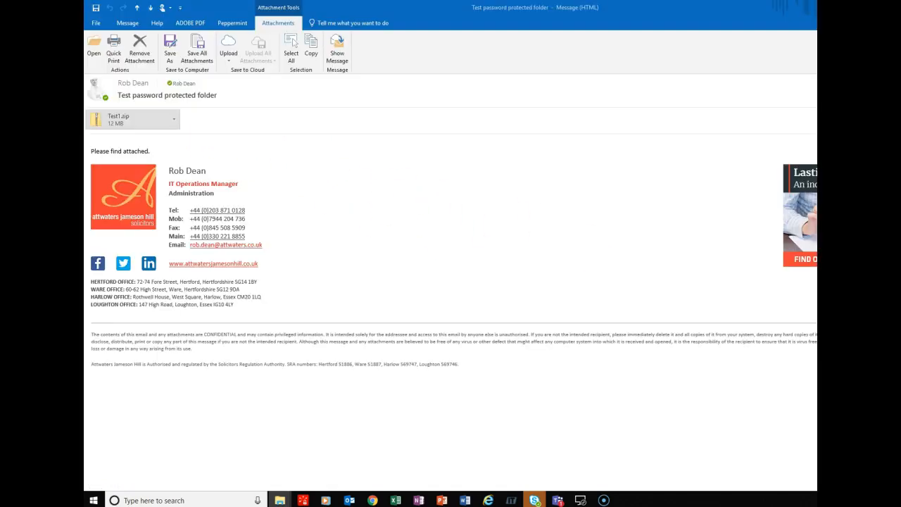
right_click(136, 122)
left_click(138, 172)
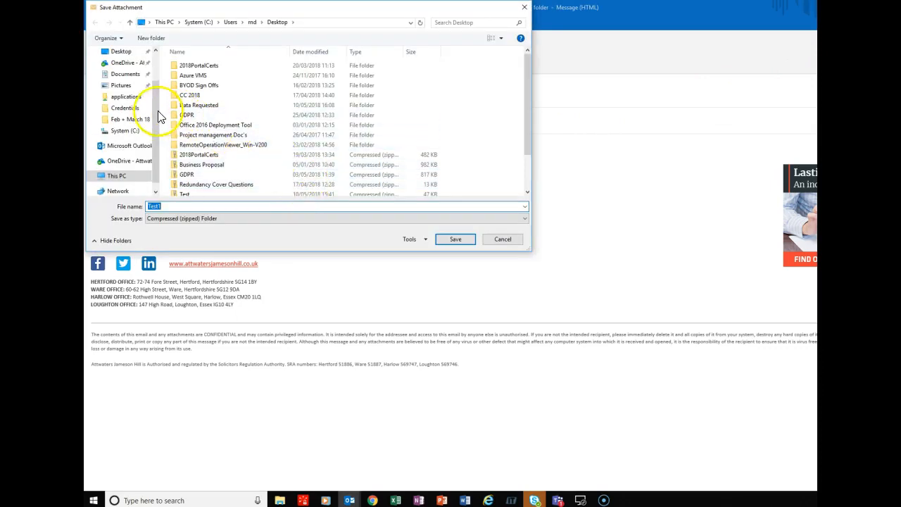
scroll(155, 104, "up", 1)
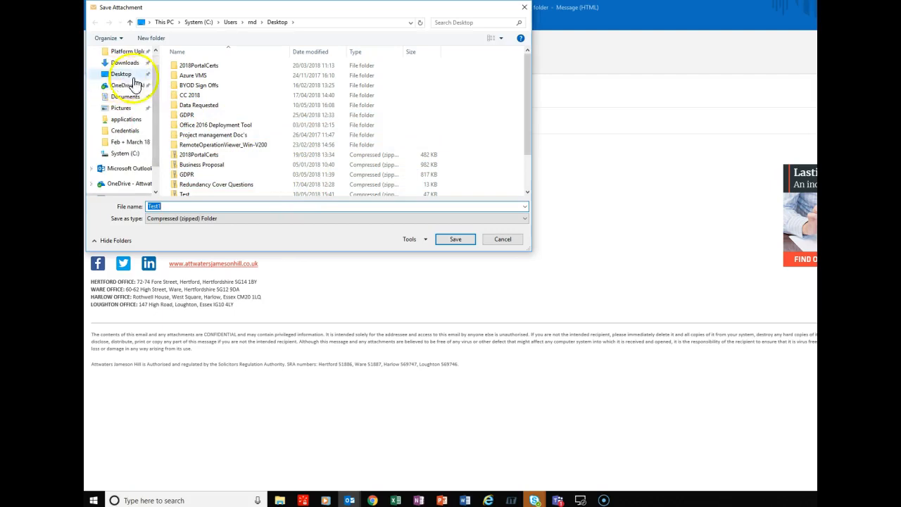
left_click(124, 63)
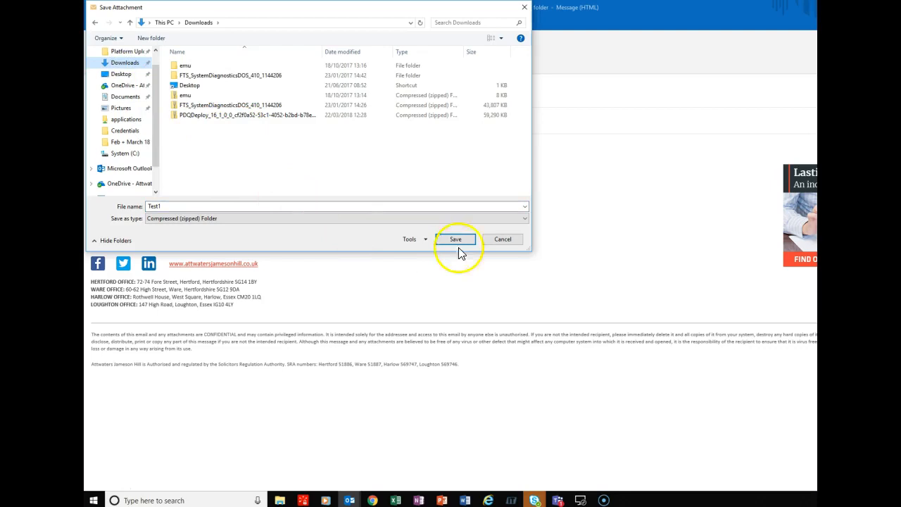
left_click(454, 239)
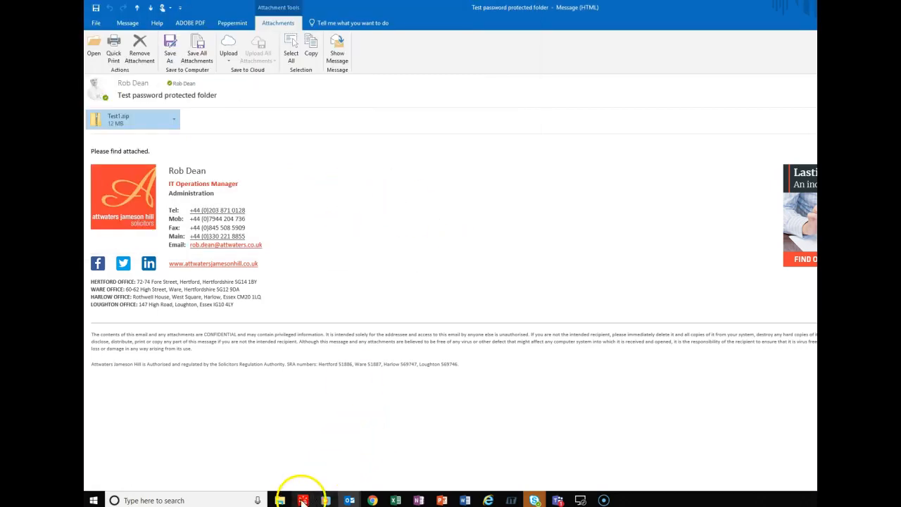
left_click(280, 501)
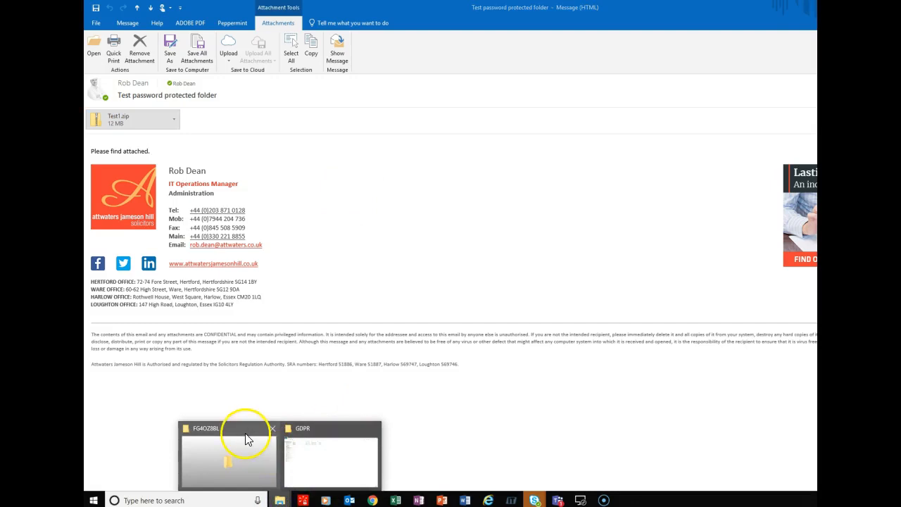
Step: In Downloads, open 7-Zip's Extract files dialog for Test1, targeting a Test1 folder
left_click(247, 439)
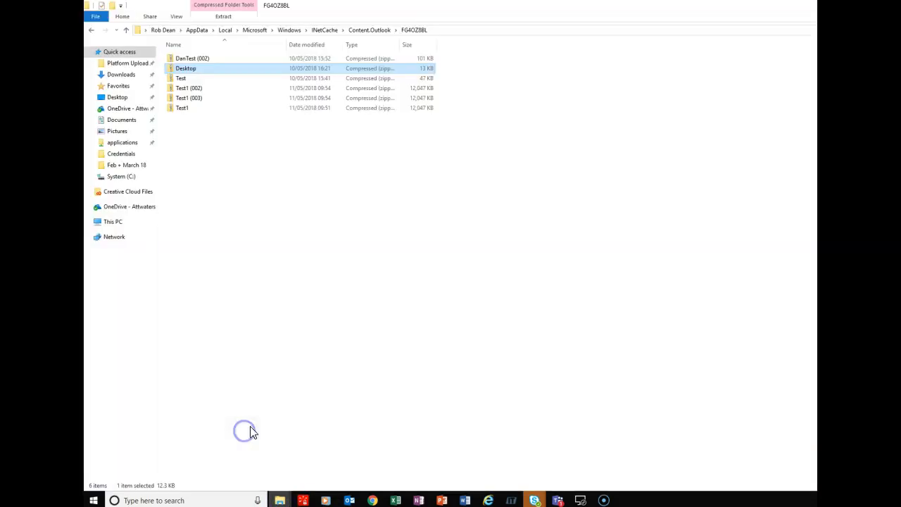
left_click(121, 74)
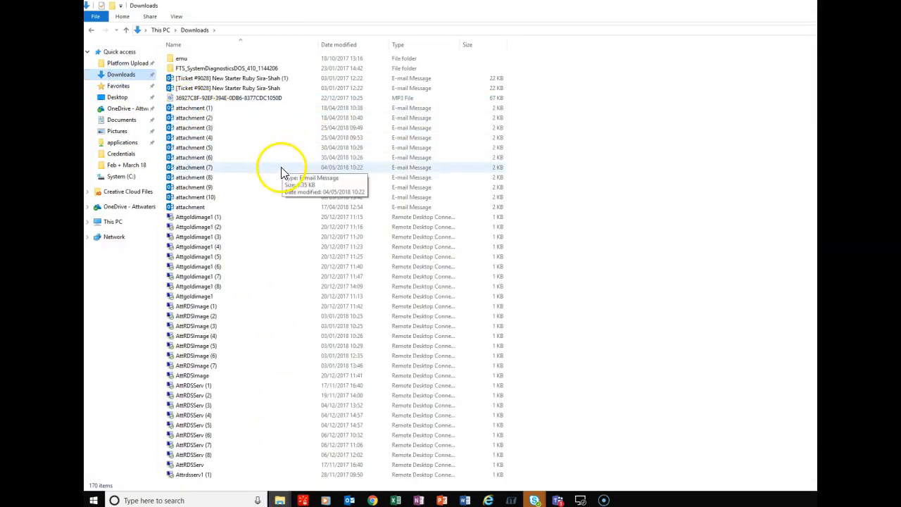
scroll(281, 173, "down", 20)
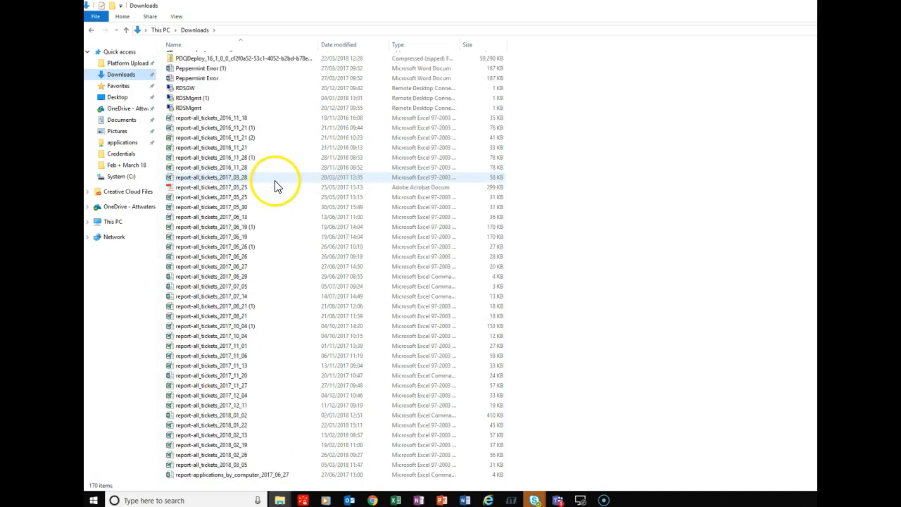
scroll(276, 187, "down", 6)
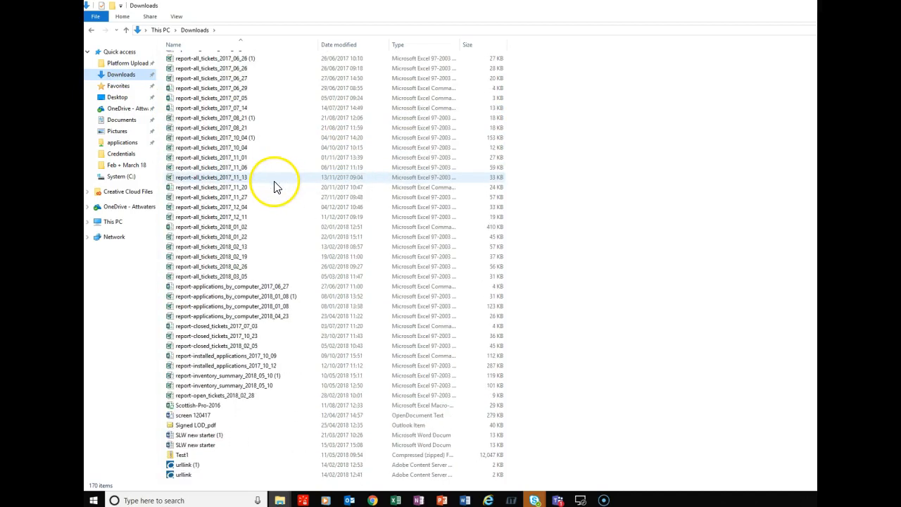
double_click(185, 455)
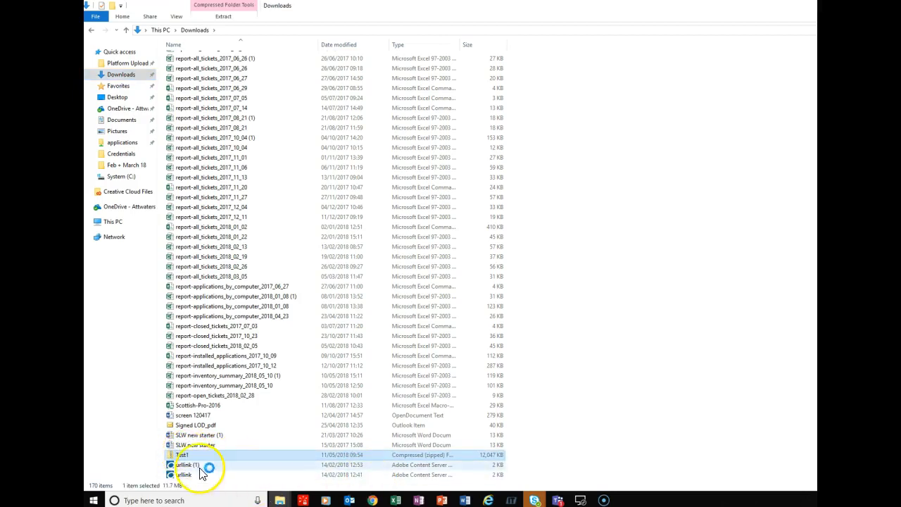
right_click(184, 456)
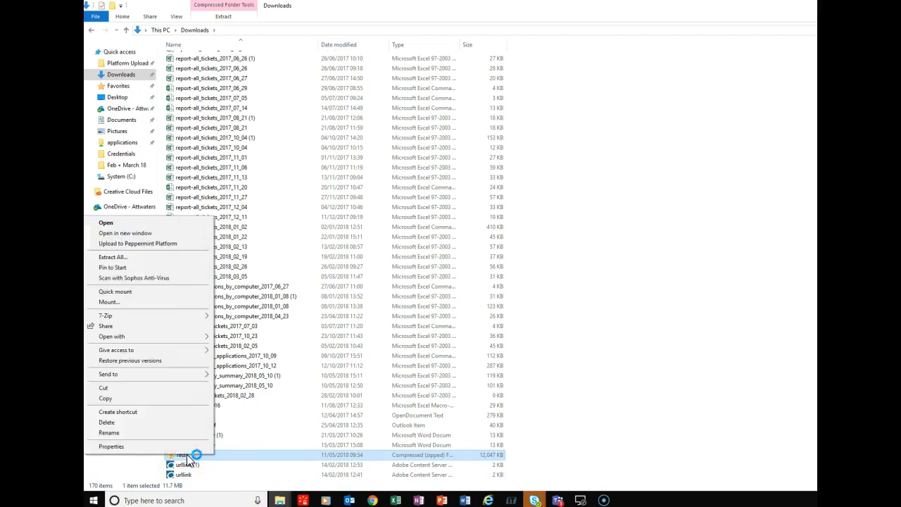
mouse_move(131, 316)
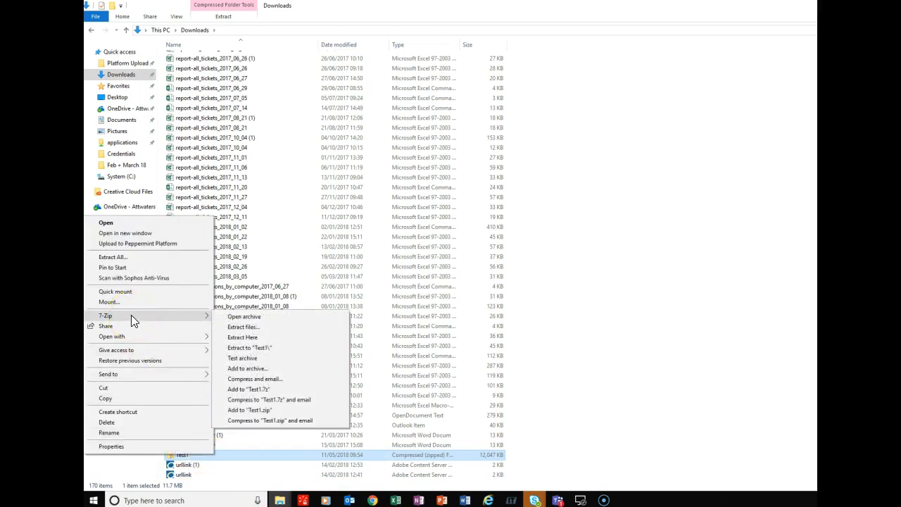
left_click(247, 328)
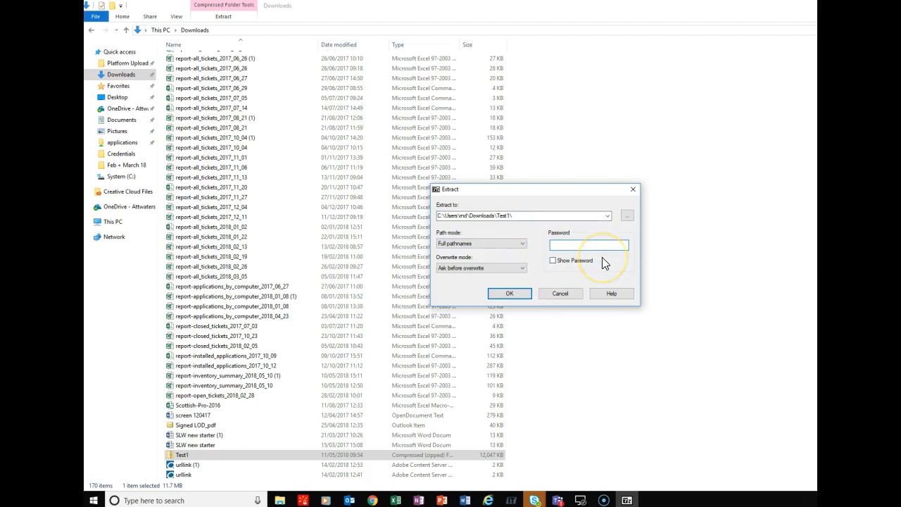
Step: Enter the archive password and extract Test1 into Downloads
type("*")
left_click(511, 296)
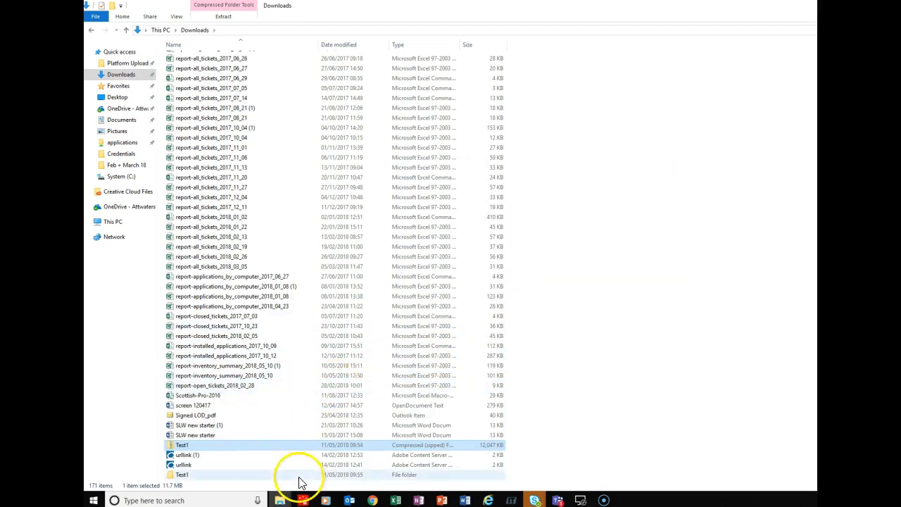
Step: Open the extracted Test1 folder and close the Overtime Jan, Feb 2018 workbook
double_click(179, 477)
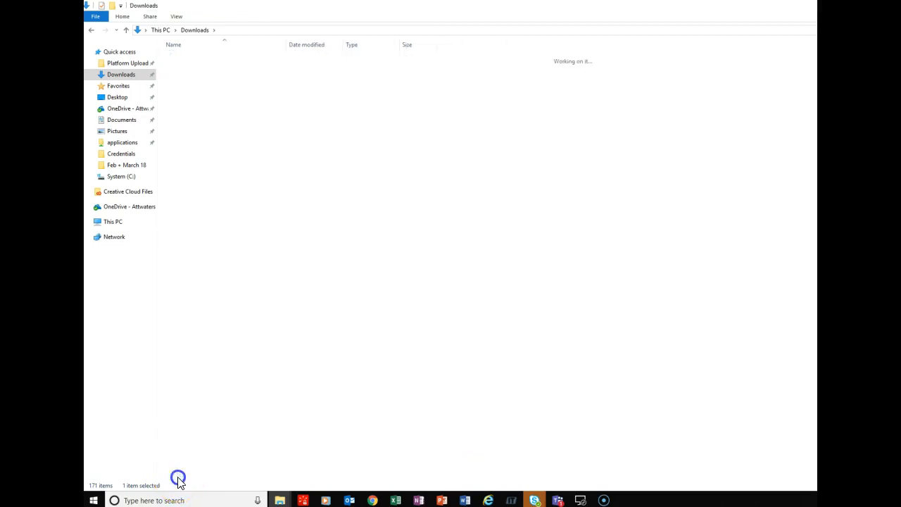
left_click(188, 58)
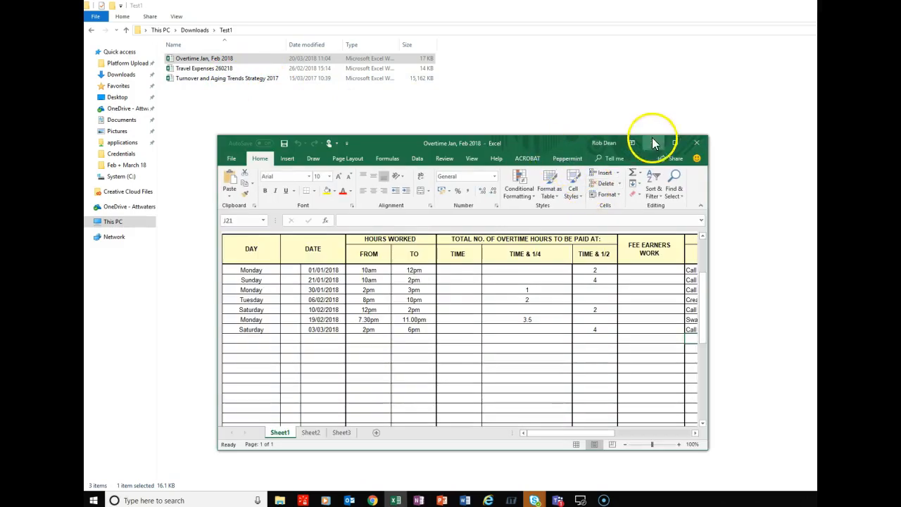
left_click(697, 144)
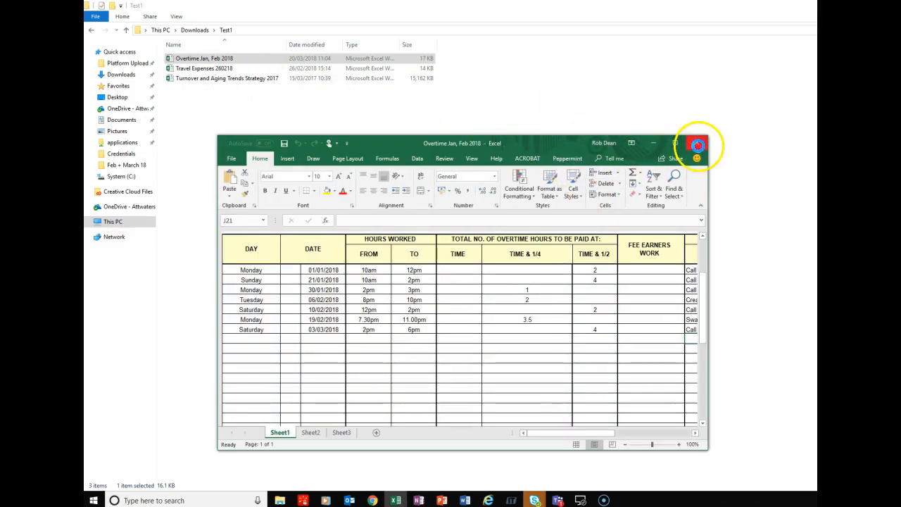
Step: Open Travel Expenses 260218 in Excel, then close it without saving
left_click(202, 70)
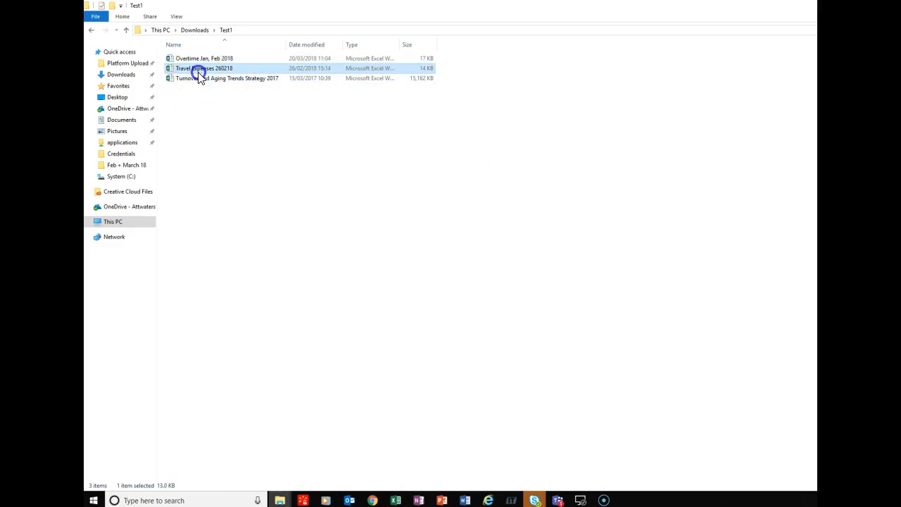
double_click(202, 73)
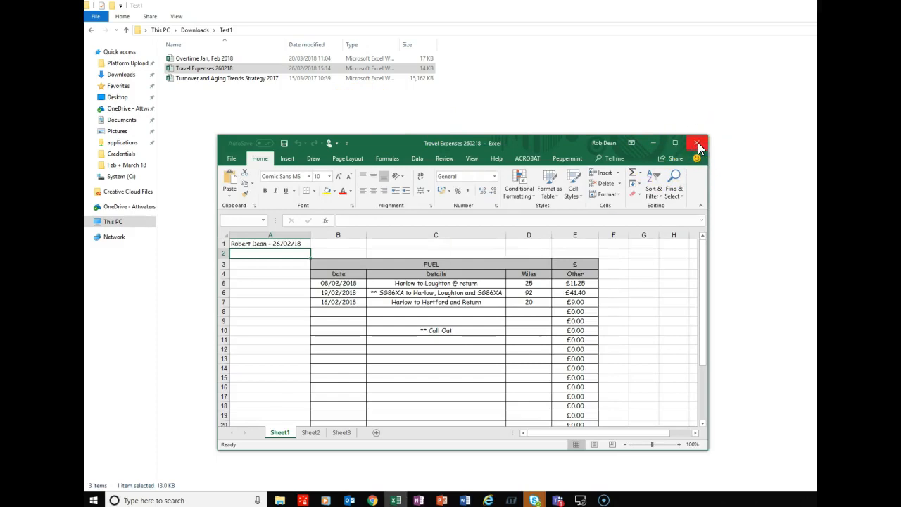
left_click(697, 144)
left_click(532, 262)
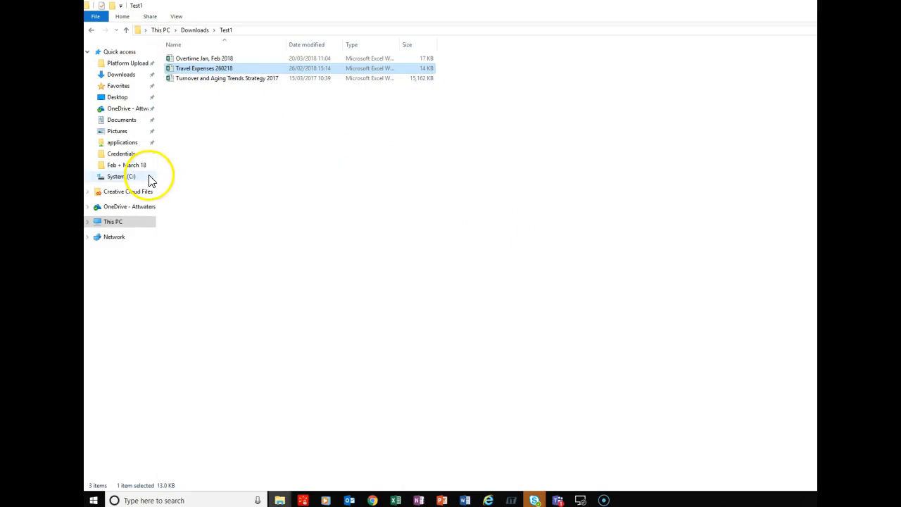
Step: Return to Downloads and open the Test1 zip archive in 7-Zip from its right-click menu
left_click(196, 30)
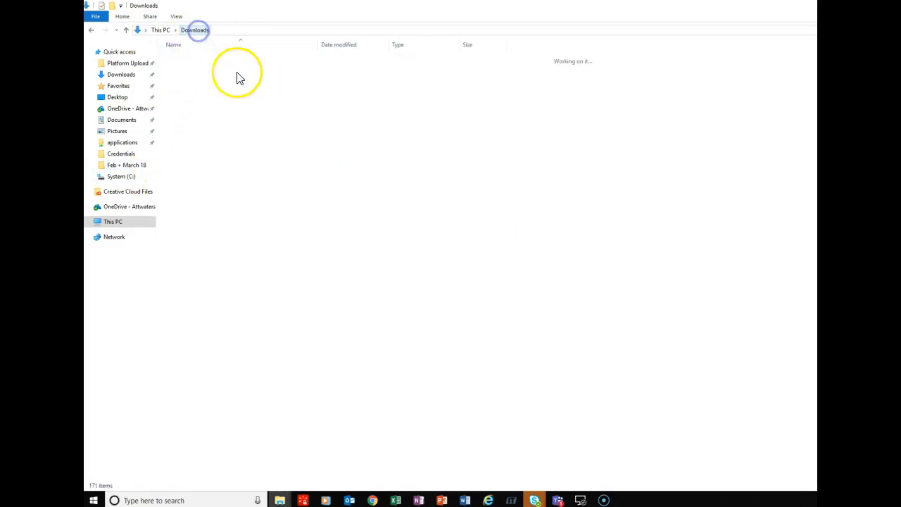
scroll(296, 338, "down", 8)
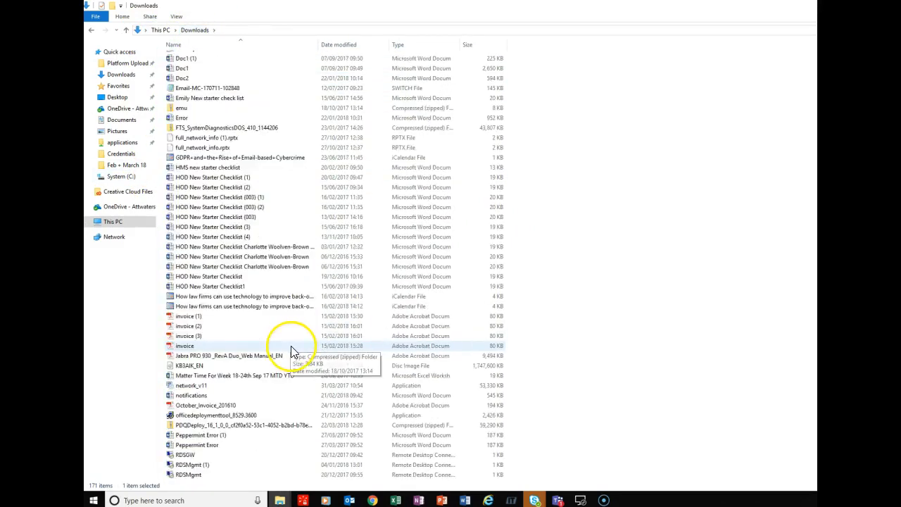
scroll(294, 359, "down", 15)
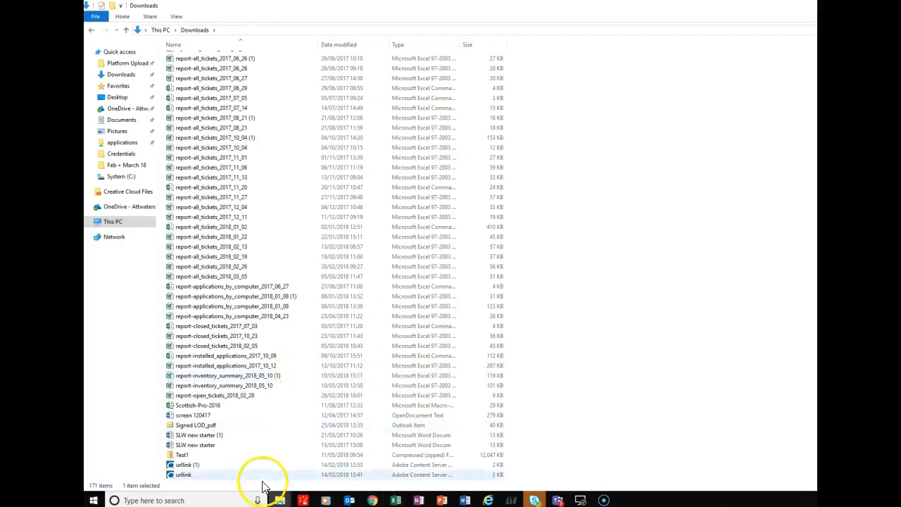
left_click(200, 457)
right_click(201, 458)
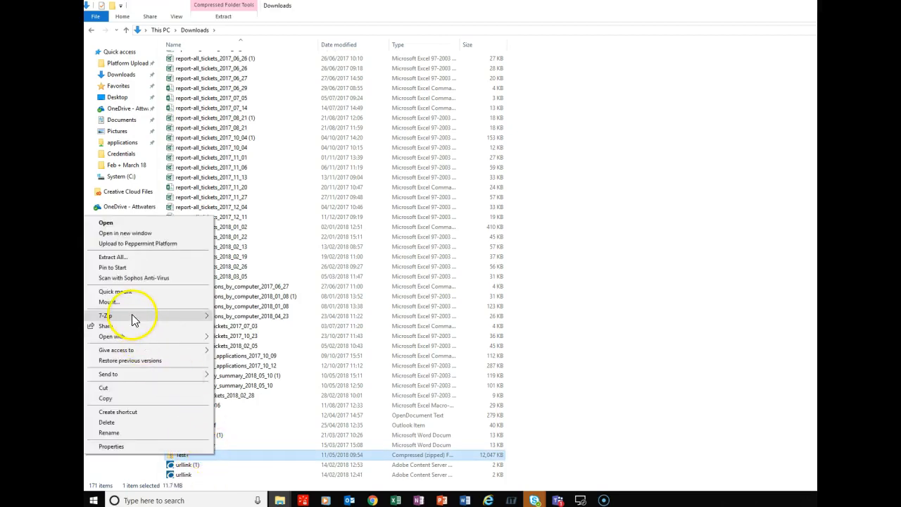
mouse_move(133, 318)
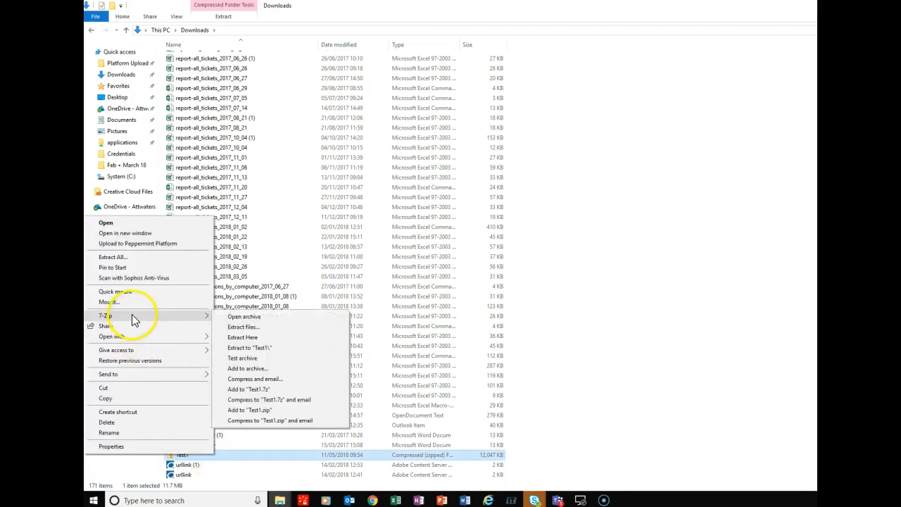
left_click(245, 317)
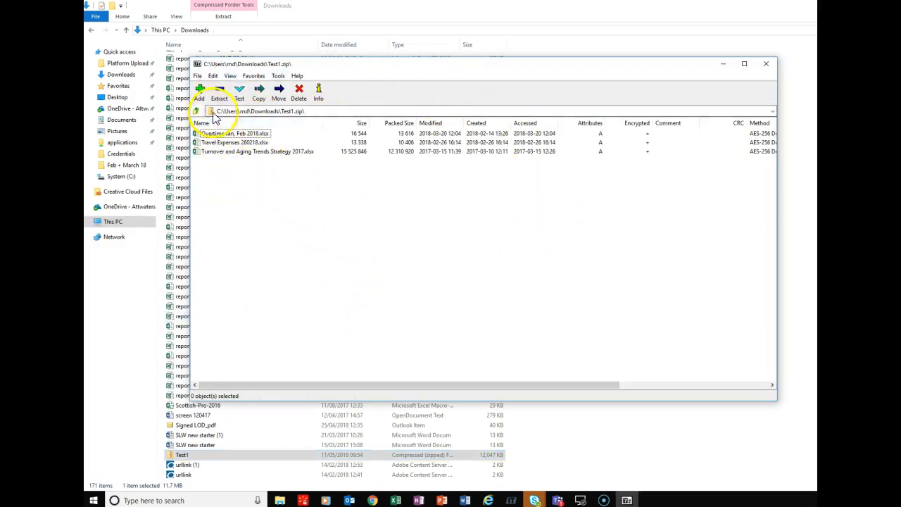
Step: Try opening the Overtime, Travel Expenses and Turnover workbooks, cancel each password prompt, then close 7-Zip
double_click(234, 133)
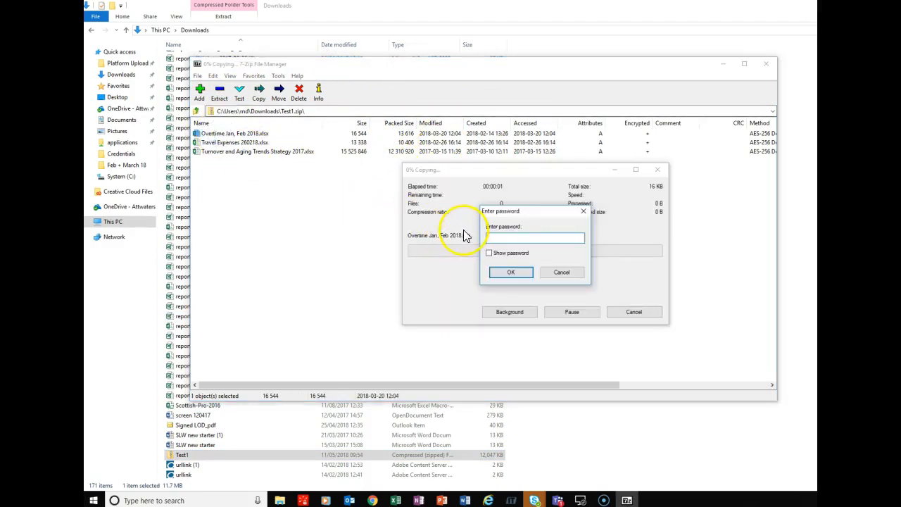
left_click(566, 273)
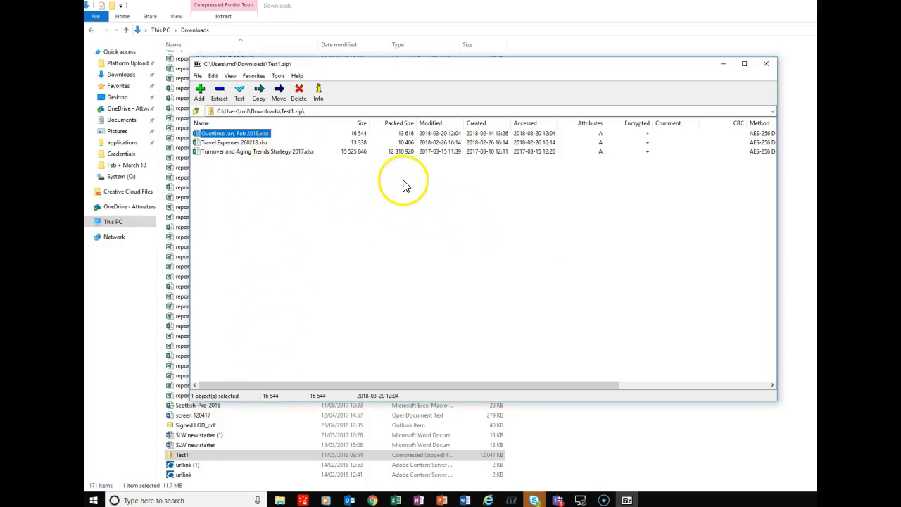
double_click(224, 143)
left_click(562, 272)
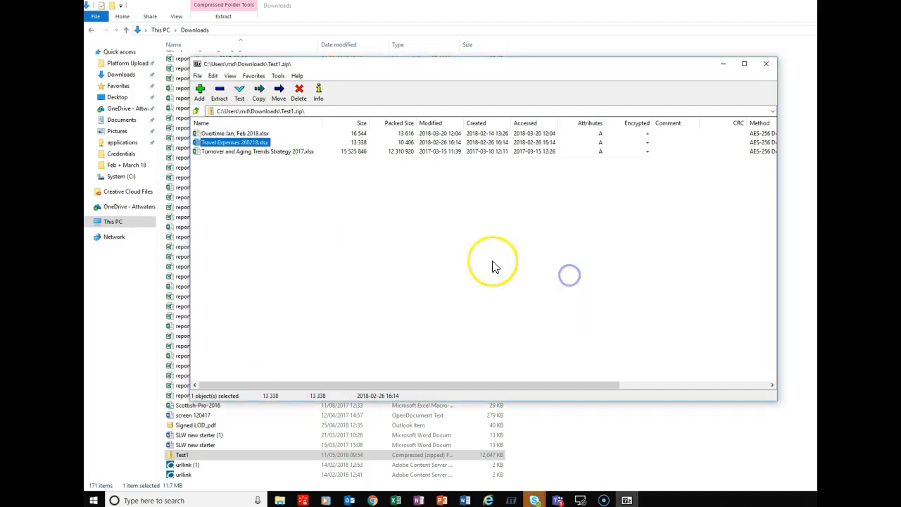
double_click(223, 152)
left_click(562, 273)
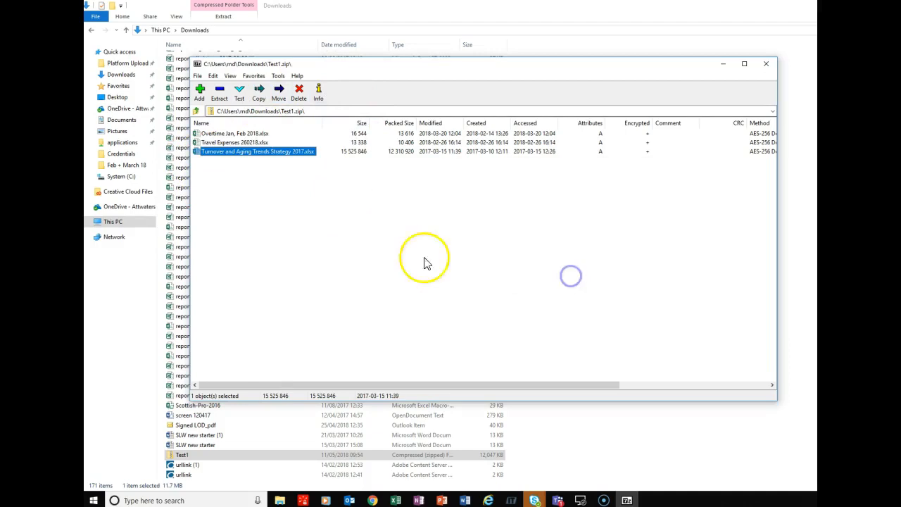
double_click(232, 142)
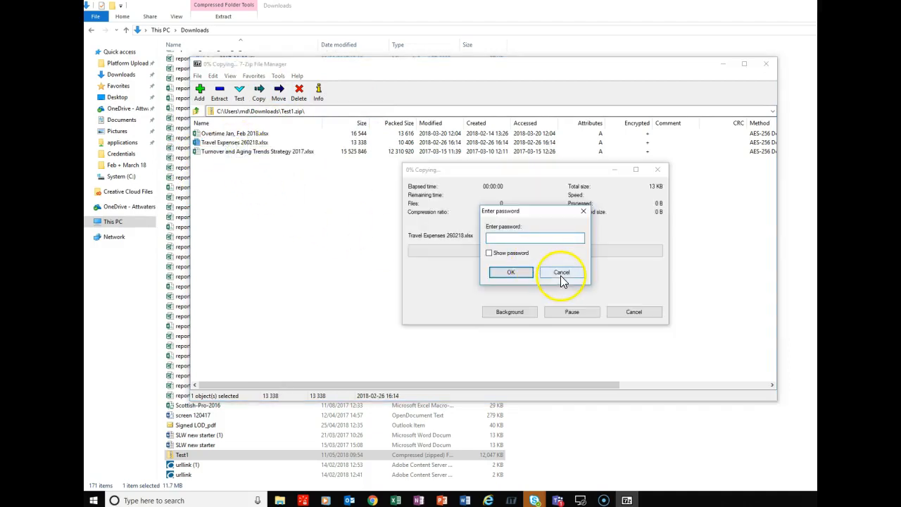
left_click(561, 273)
double_click(229, 133)
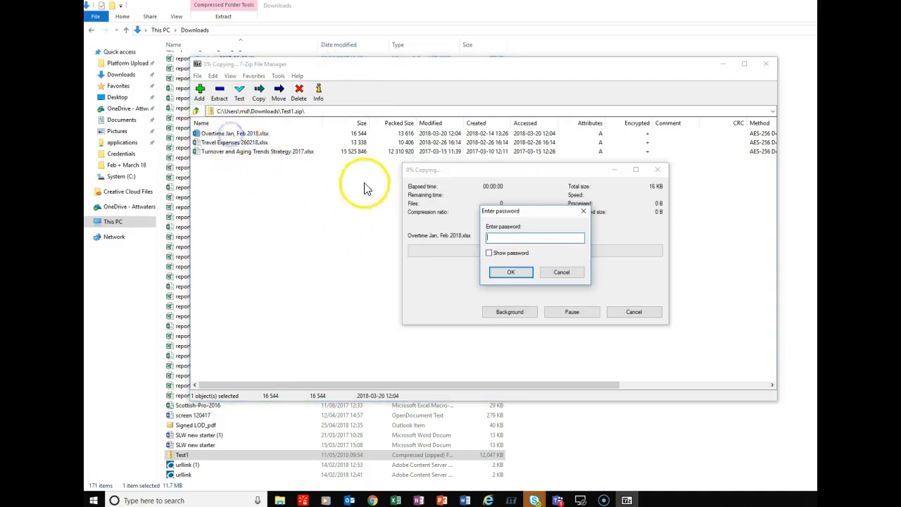
left_click(562, 273)
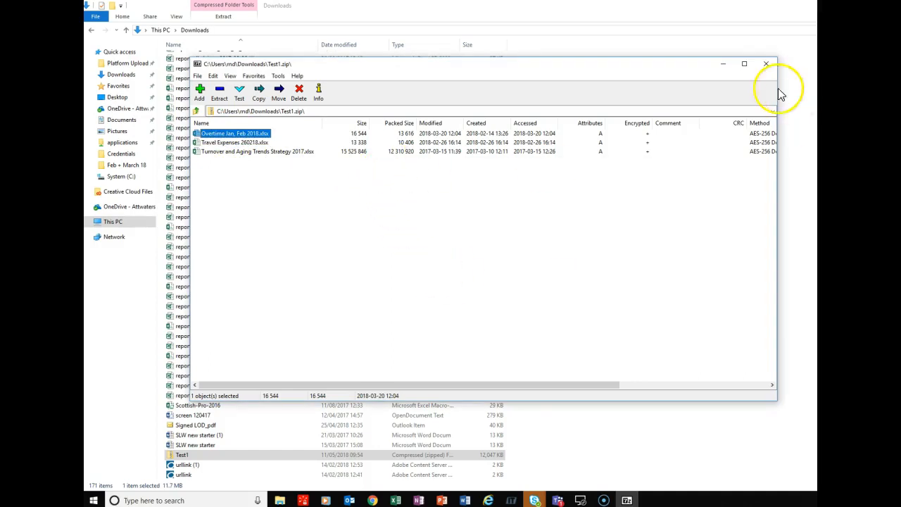
left_click(766, 63)
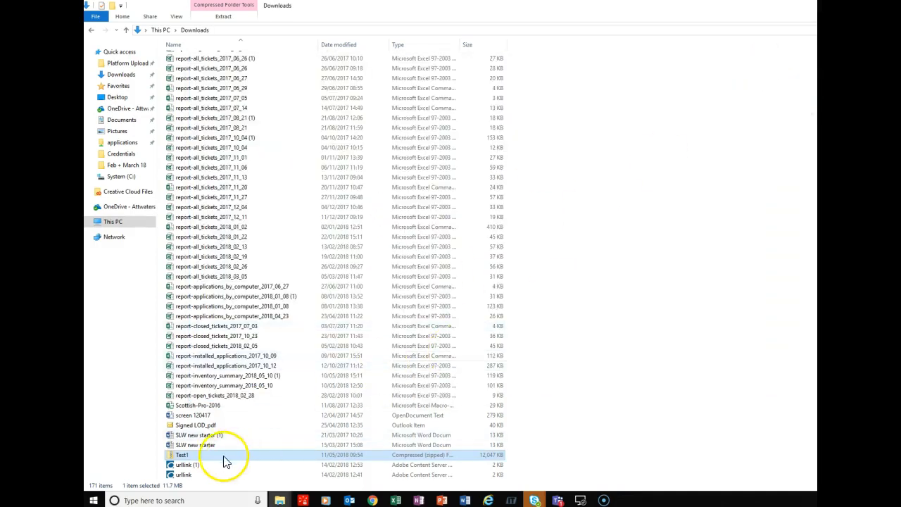
Step: Open the extracted Test1 folder and the Overtime Jan, Feb 2018 workbook, then close Excel
scroll(229, 463, "up", 9)
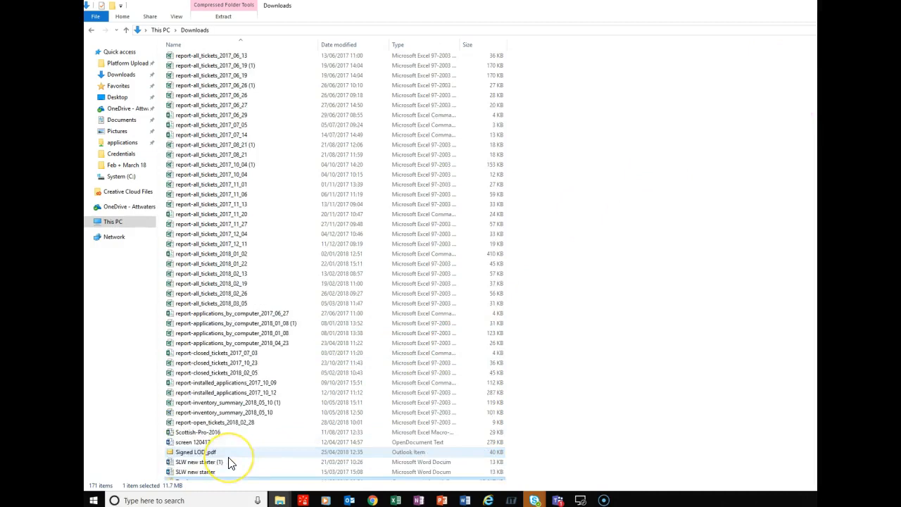
scroll(228, 461, "down", 9)
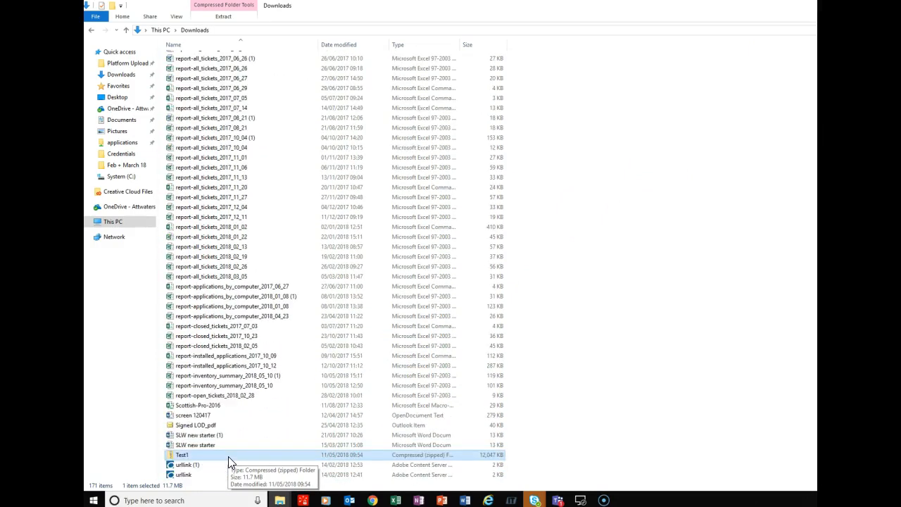
scroll(228, 458, "up", 13)
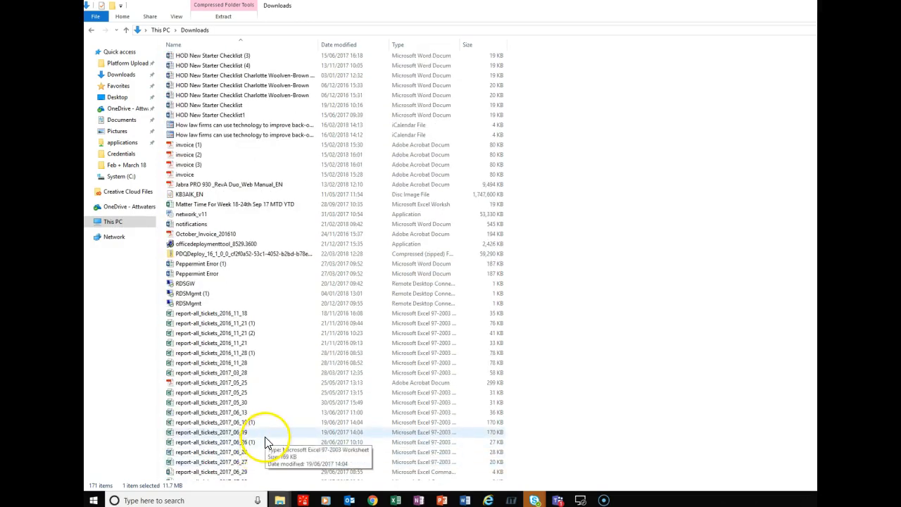
scroll(264, 442, "up", 12)
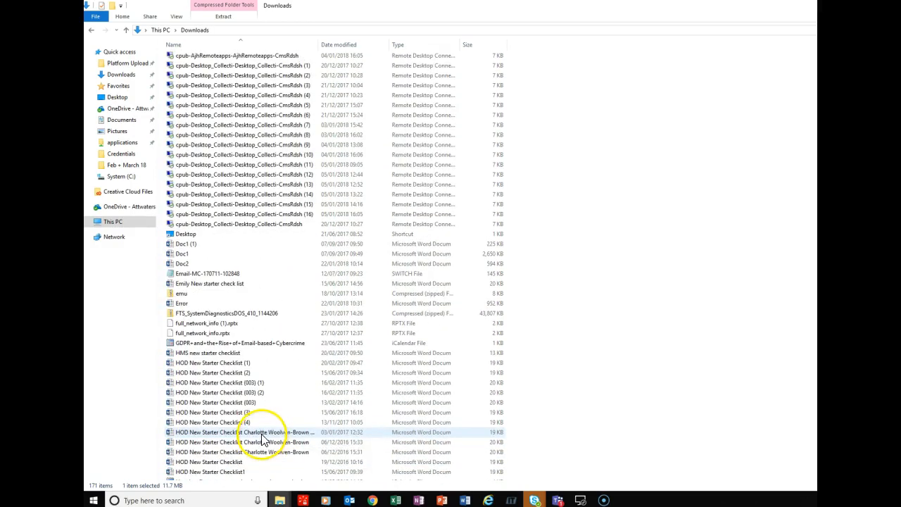
scroll(238, 440, "up", 13)
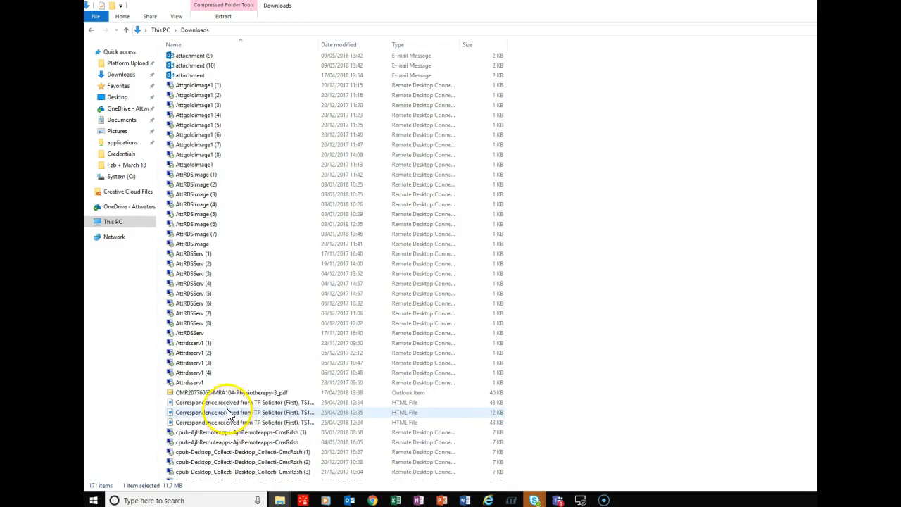
scroll(227, 414, "up", 5)
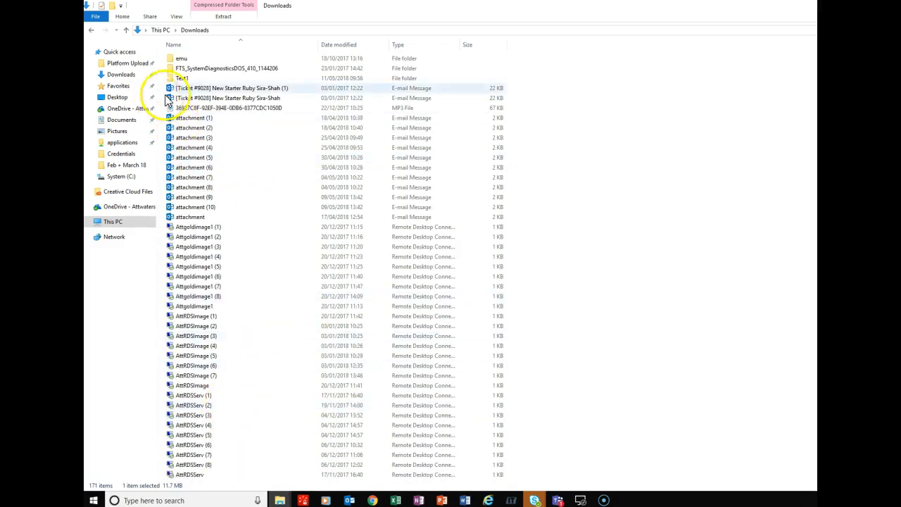
double_click(182, 78)
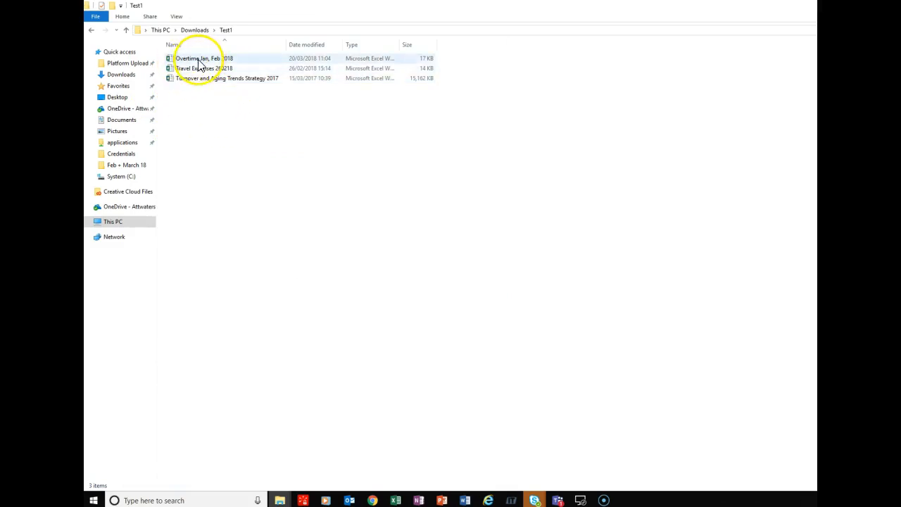
double_click(199, 60)
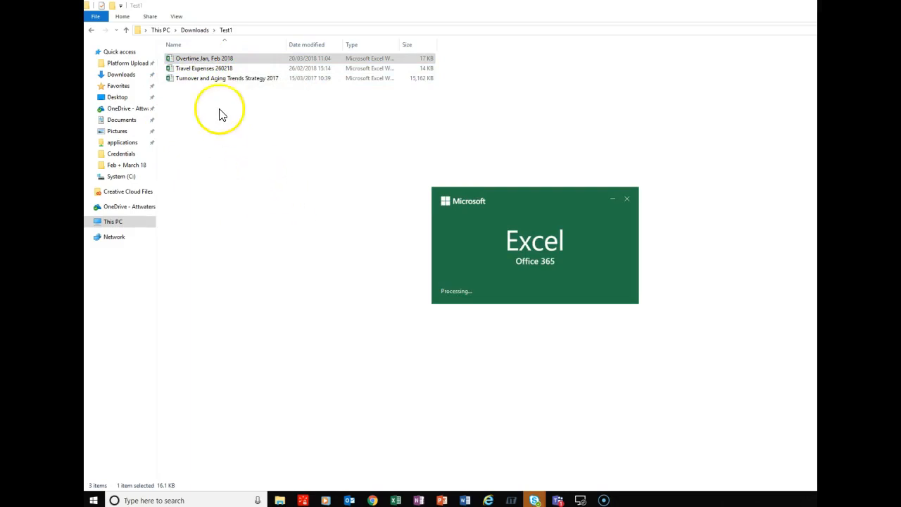
left_click(695, 144)
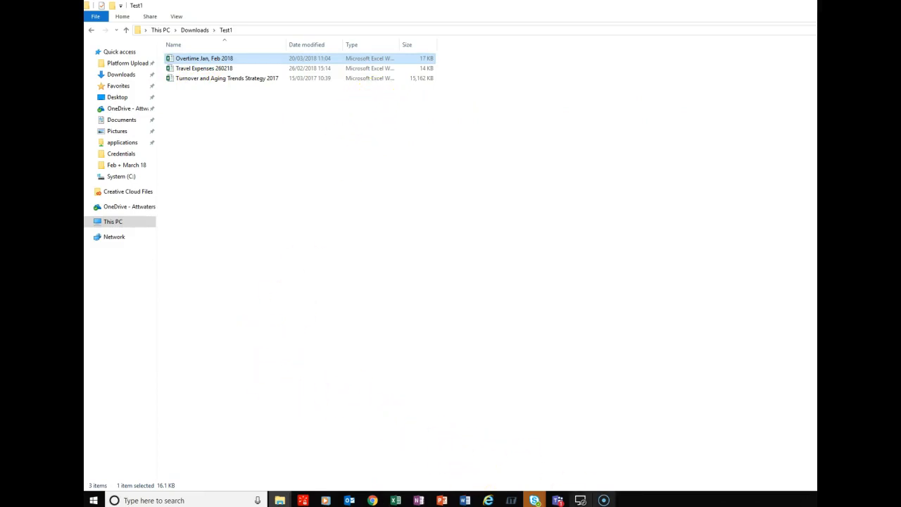
Step: Bring the Screencast-O-Matic recordings library window to the front
left_click(603, 499)
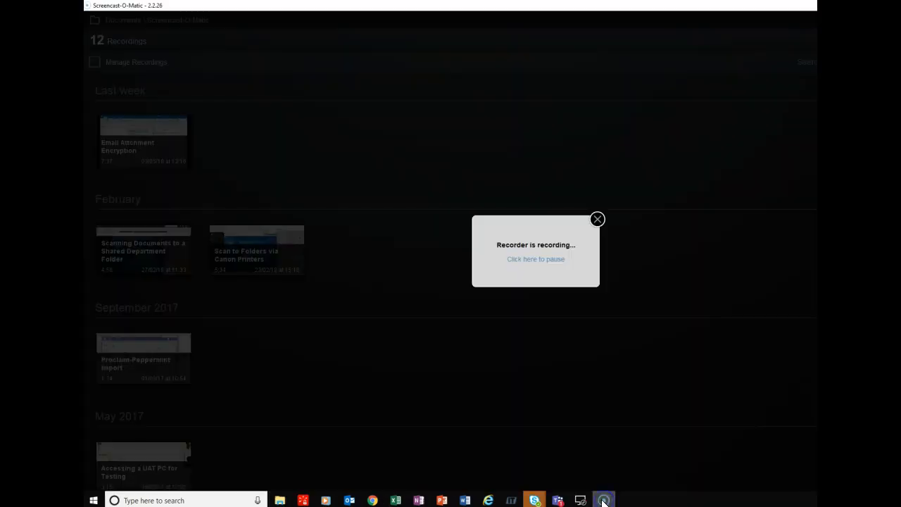